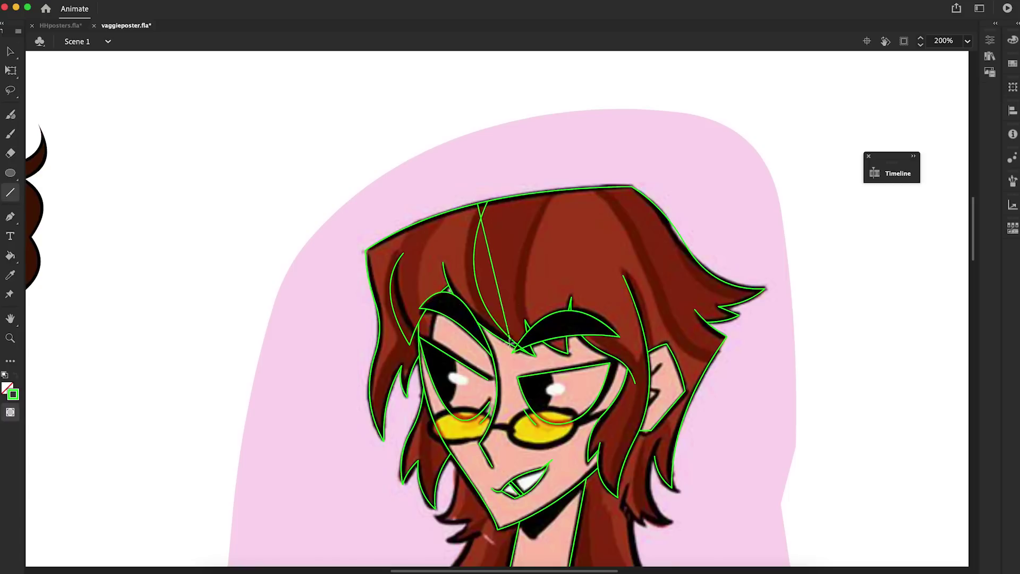
Trace the curved streak boundaries across the top and fringe of the red hair with green lines.
drag(555, 193, 523, 329)
drag(447, 212, 418, 319)
drag(418, 228, 397, 340)
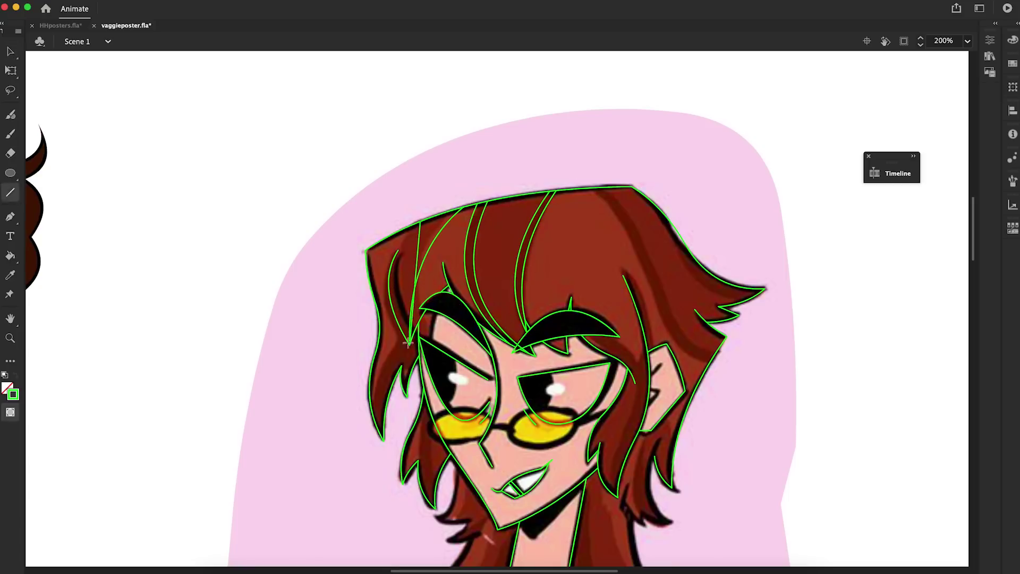
key(v)
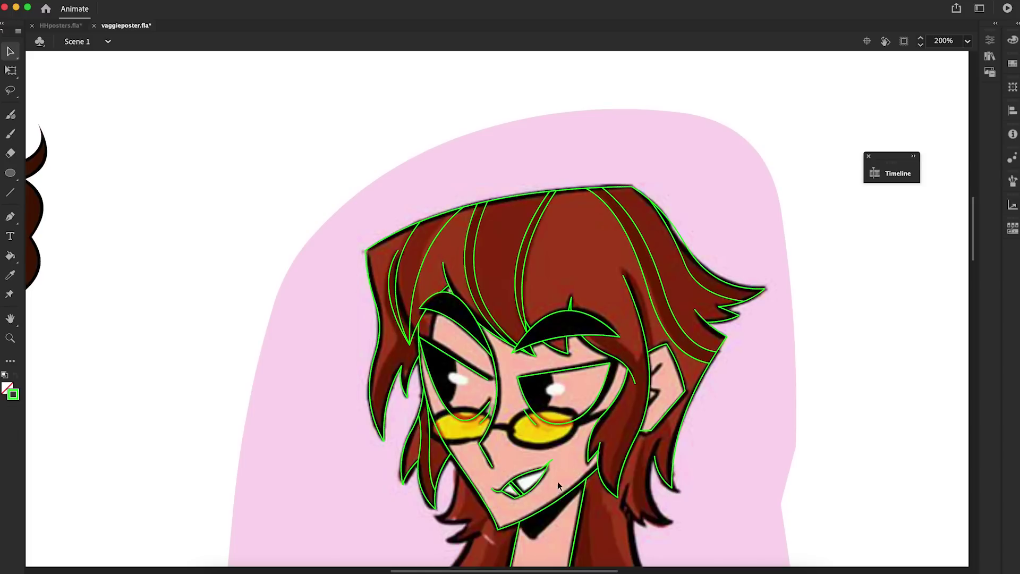
Draw two oval outlines over the yellow glasses lenses and join them with a bridge line.
key(z)
click(501, 410)
key(o)
drag(505, 308, 648, 383)
drag(340, 303, 483, 377)
key(n)
drag(464, 340, 515, 346)
key(v)
key(n)
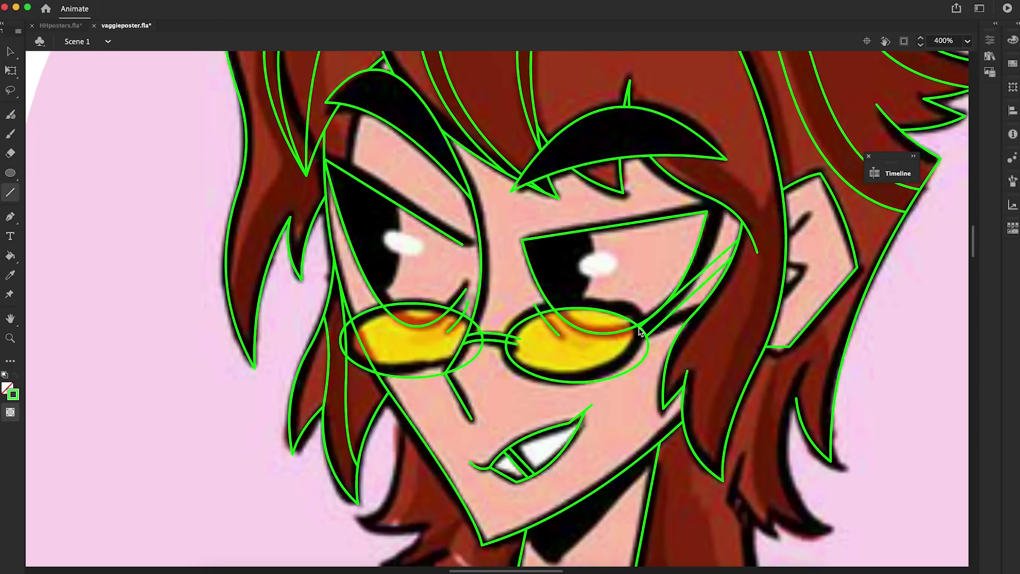
Move the glasses outlines slightly up the face and draw the temple arm as two lines reaching the hair.
key(v)
drag(521, 378, 521, 349)
key(n)
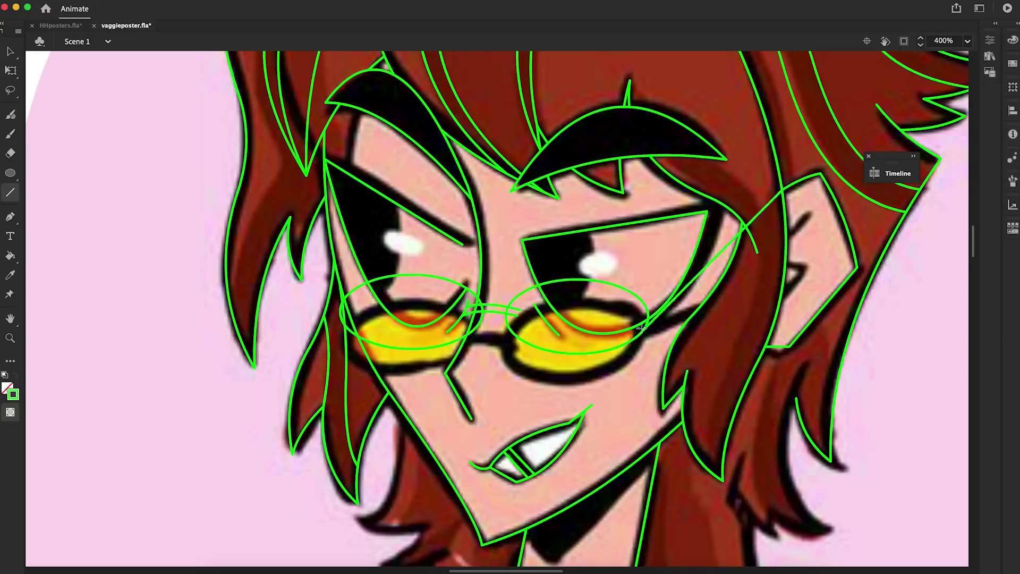
drag(657, 322, 752, 246)
drag(645, 301, 762, 224)
scroll(760, 283, down, 5)
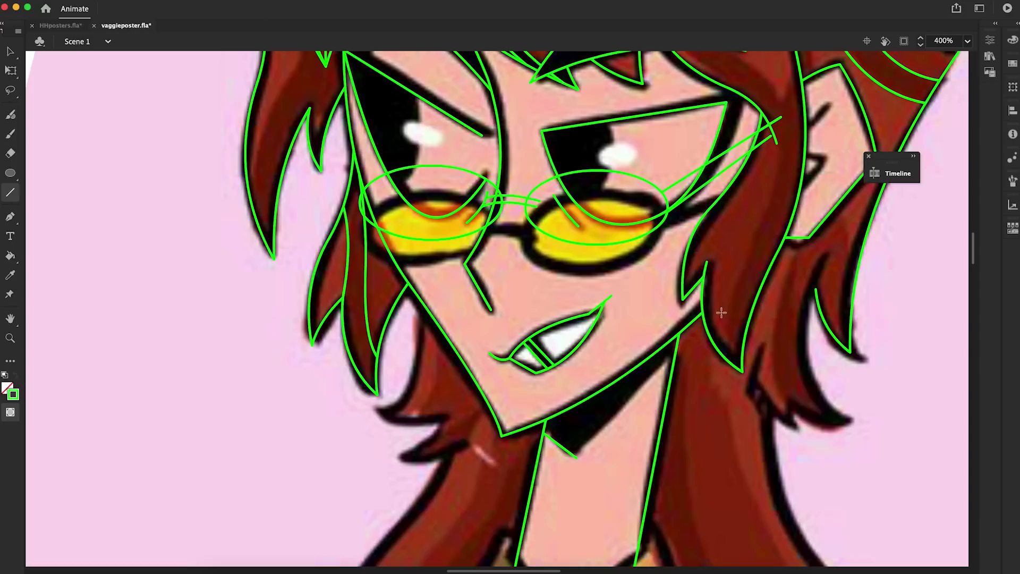
scroll(743, 297, up, 10)
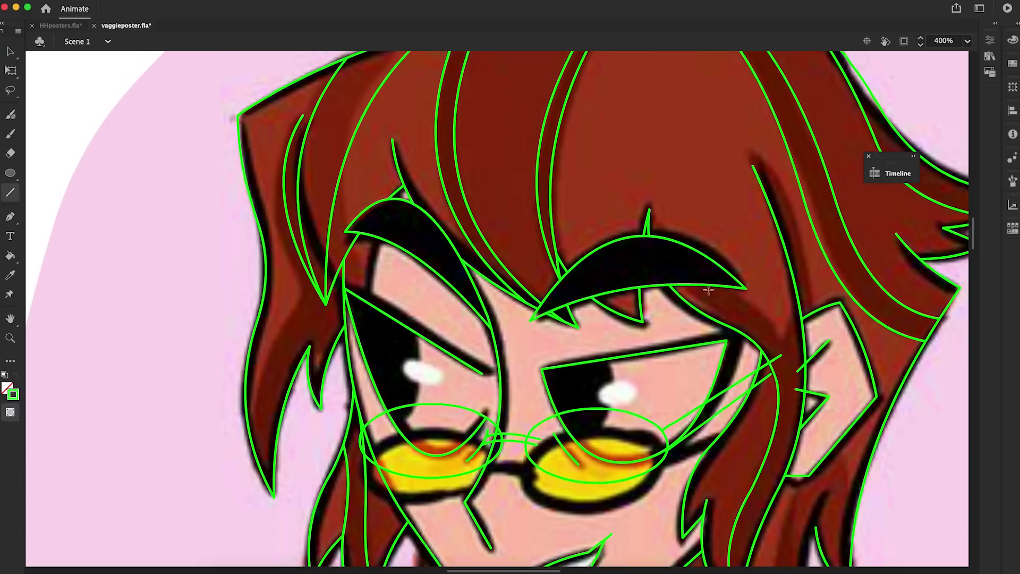
Draw tall ovals for both irises and small tilted ovals for the white eye highlights.
key(v)
key(o)
mouse_move(409, 275)
mouse_down()
mouse_move(354, 414)
mouse_move(335, 411)
mouse_up()
drag(538, 317, 613, 453)
drag(393, 355, 437, 378)
drag(591, 381, 634, 399)
key(q)
click(633, 388)
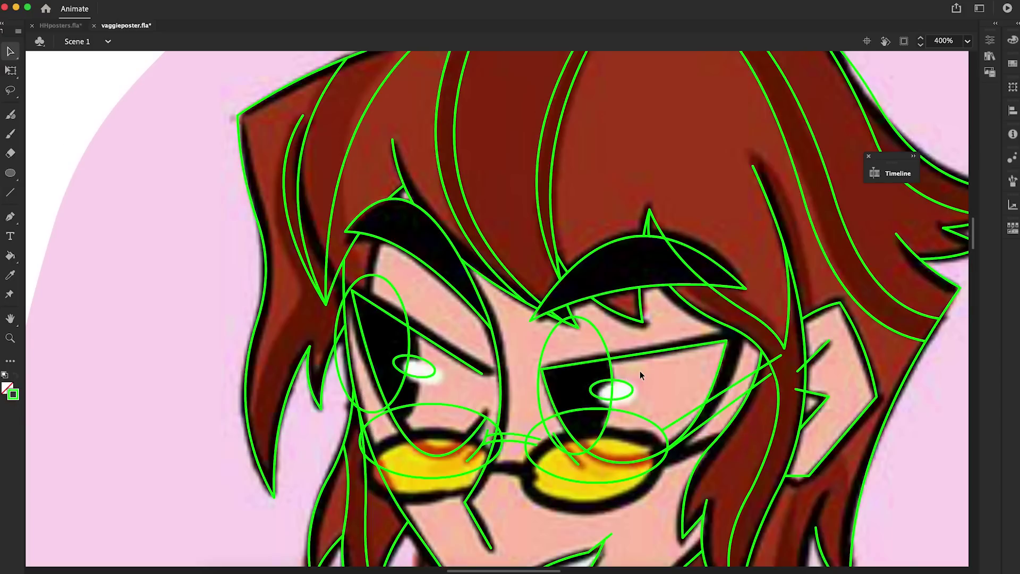
Select all of the head line art and shift it slightly down toward the neck.
key(super+a)
key(super+minus)
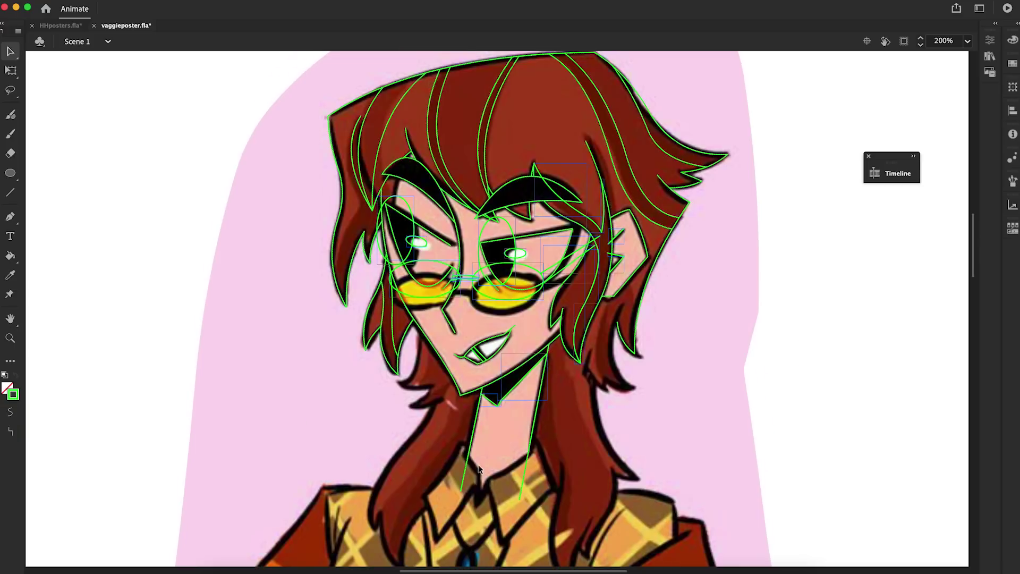
drag(478, 465, 474, 480)
click(282, 357)
Trace the shirt collar and the long hair locks falling beside the neck.
key(n)
key(v)
key(n)
key(n)
key(v)
key(n)
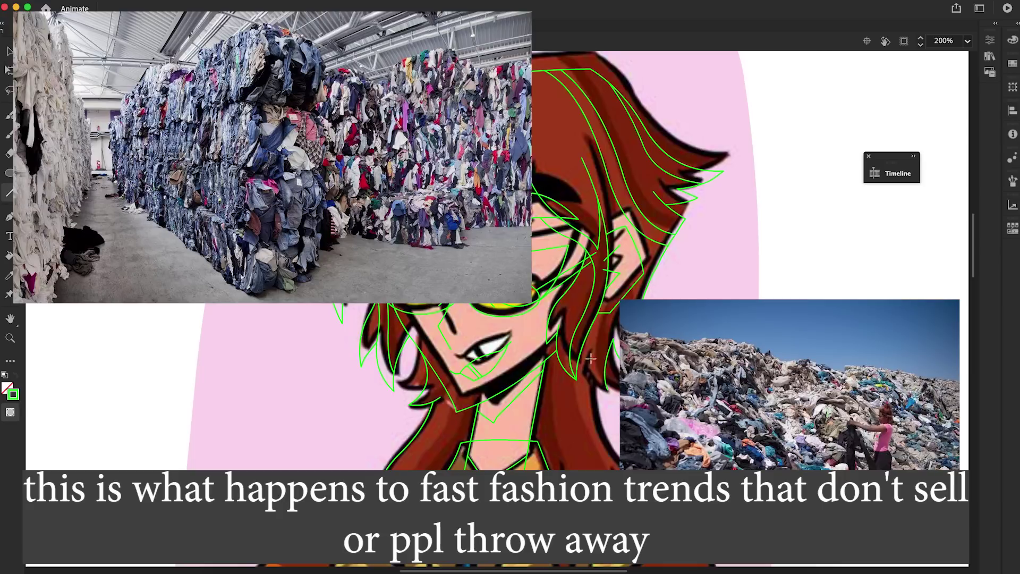
key(v)
key(n)
key(v)
key(n)
scroll(335, 373, down, 5)
Trace the jacket's open front edge and the pointed shoulder flap with its orange trim on the side nearest the other character.
drag(350, 304, 324, 539)
key(v)
key(n)
mouse_move(331, 345)
mouse_down()
mouse_move(326, 280)
mouse_move(255, 355)
mouse_up()
key(n)
drag(255, 355, 331, 456)
key(v)
key(n)
Trace the opposite jacket shoulder, its pointed flap and the orange trim band along its edge.
drag(691, 314, 582, 401)
key(v)
mouse_move(616, 273)
mouse_down()
mouse_move(666, 284)
mouse_move(672, 371)
mouse_up()
key(n)
mouse_move(659, 302)
mouse_down()
mouse_move(719, 317)
mouse_move(738, 412)
mouse_up()
drag(738, 412, 620, 447)
key(v)
drag(689, 433, 689, 421)
key(n)
drag(727, 391, 603, 445)
key(v)
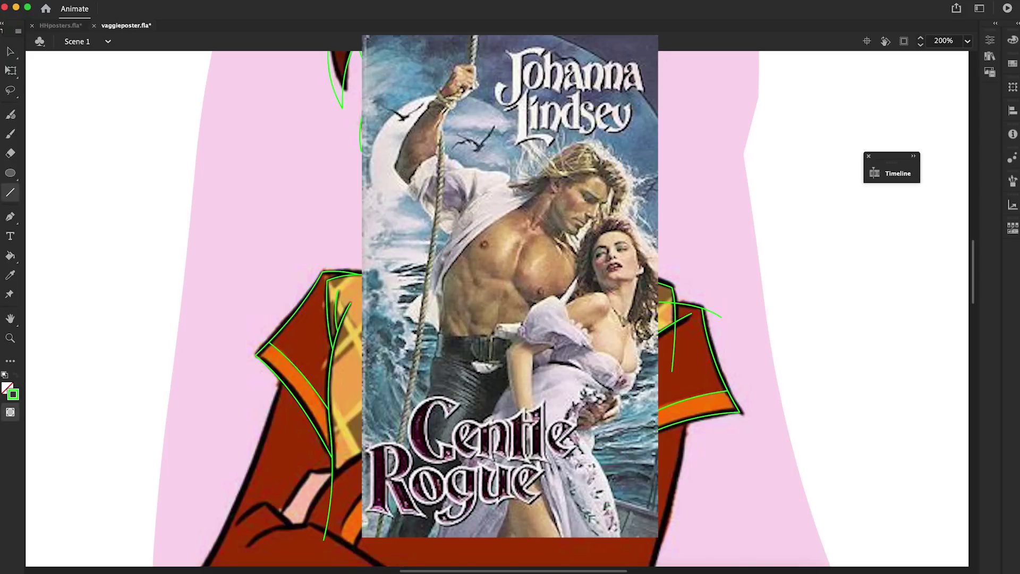
Trace the two necklace cords, the shirt collar points and the lower tips of the long hair locks.
key(n)
key(v)
key(n)
key(v)
key(n)
key(v)
key(n)
key(v)
key(n)
scroll(632, 286, up, 2)
drag(556, 319, 614, 319)
key(v)
scroll(641, 319, down, 5)
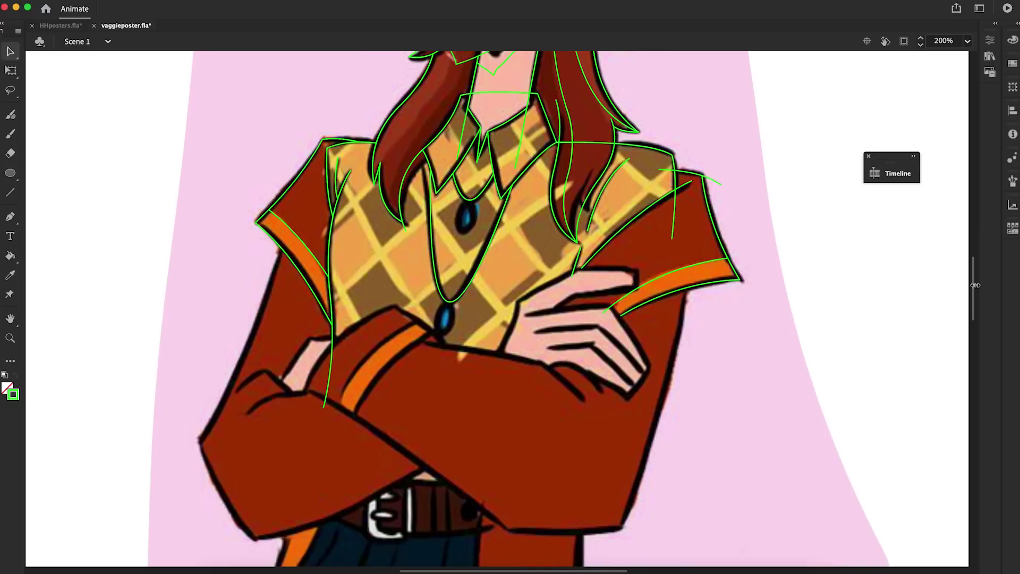
Trace the orange-trimmed sleeve cuff and the bare wrist tucked behind the crossed arm.
key(n)
drag(353, 414, 433, 334)
key(v)
key(n)
mouse_move(310, 392)
mouse_down()
mouse_move(509, 530)
mouse_move(274, 396)
mouse_move(234, 422)
mouse_move(266, 371)
mouse_move(282, 383)
mouse_up()
key(v)
key(n)
drag(282, 383, 342, 333)
Trace the undersides of the crossed jacket sleeves and the outline of the hand resting on the arm.
mouse_move(201, 445)
mouse_down()
mouse_move(255, 539)
mouse_move(403, 478)
mouse_up()
drag(502, 531, 621, 528)
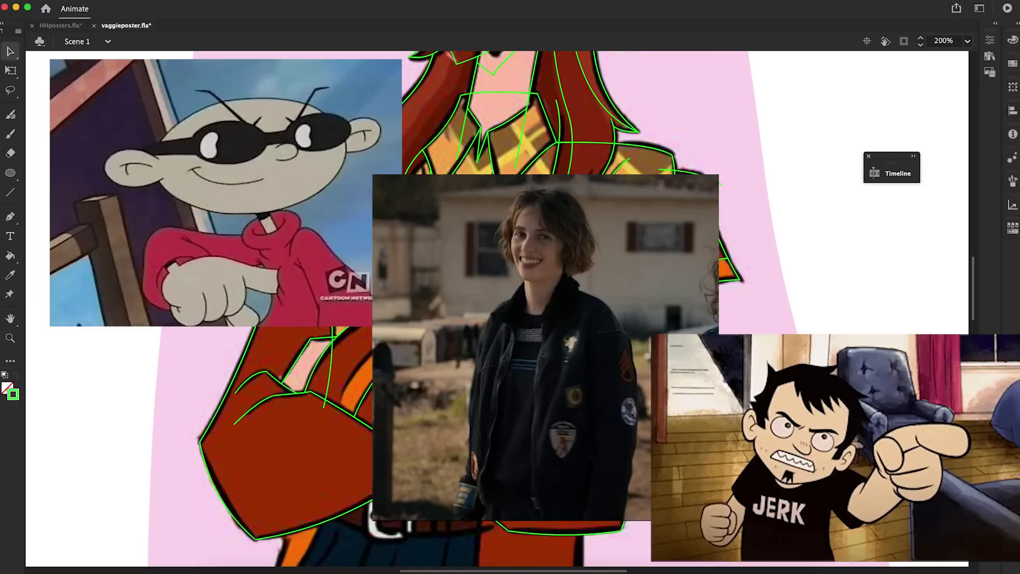
mouse_move(638, 268)
mouse_down()
mouse_move(636, 307)
mouse_move(557, 330)
mouse_up()
key(v)
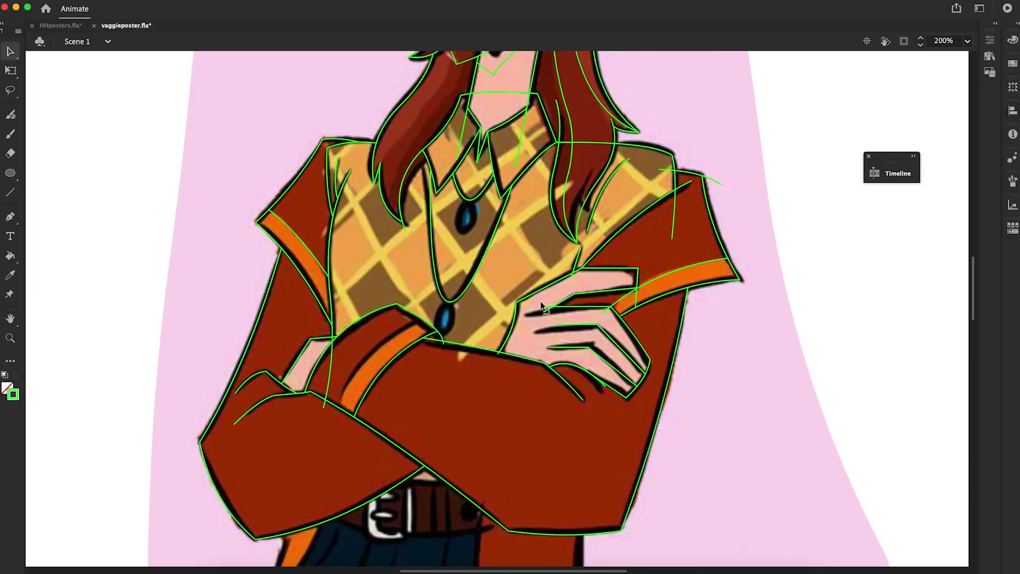
Adjust the ends of the glasses' temple arm lines to meet the edge of the hair.
key(super+1)
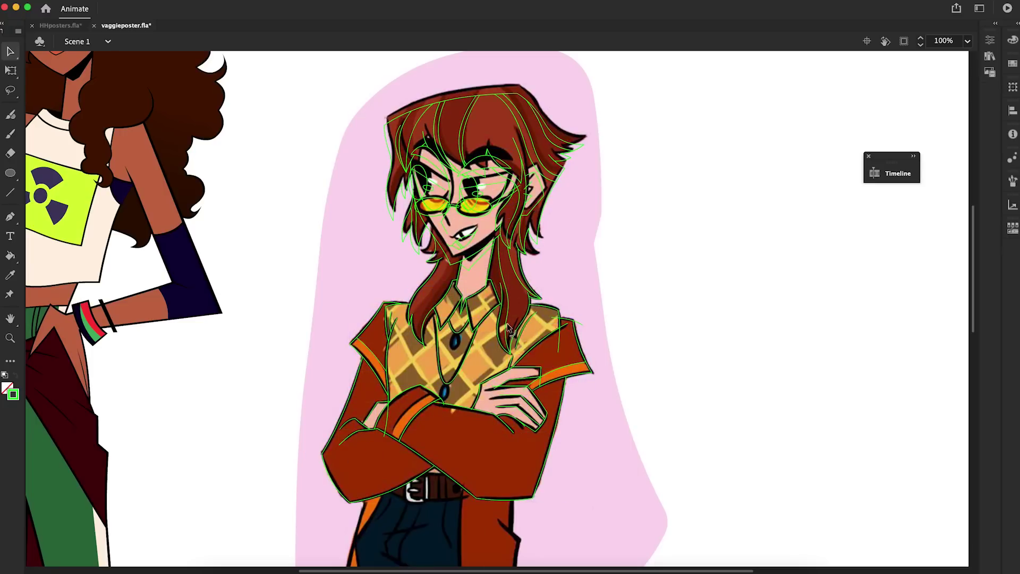
key(super+4)
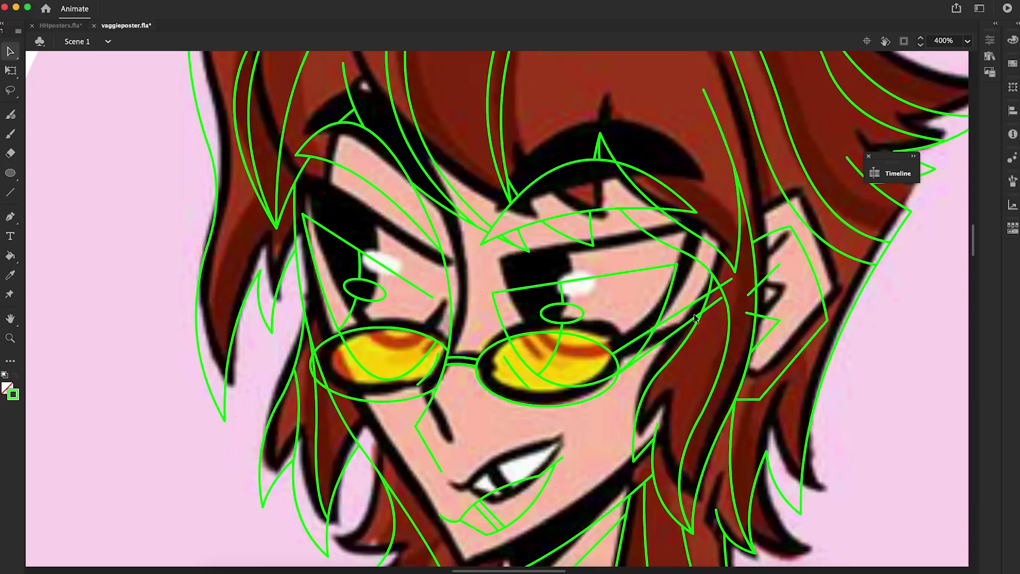
drag(721, 295, 730, 283)
Fill the irises with black, the lower iris behind the lens with red, and both eye highlights with white.
key(k)
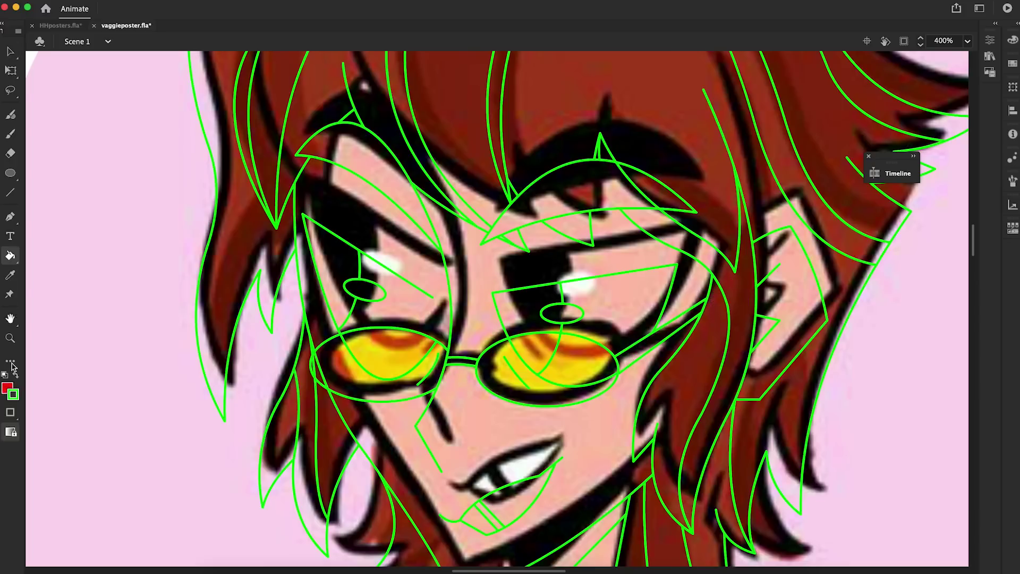
click(523, 311)
click(537, 352)
click(340, 297)
click(364, 290)
click(562, 314)
Fill both eyebrows with black and the teeth with white.
click(372, 154)
click(587, 200)
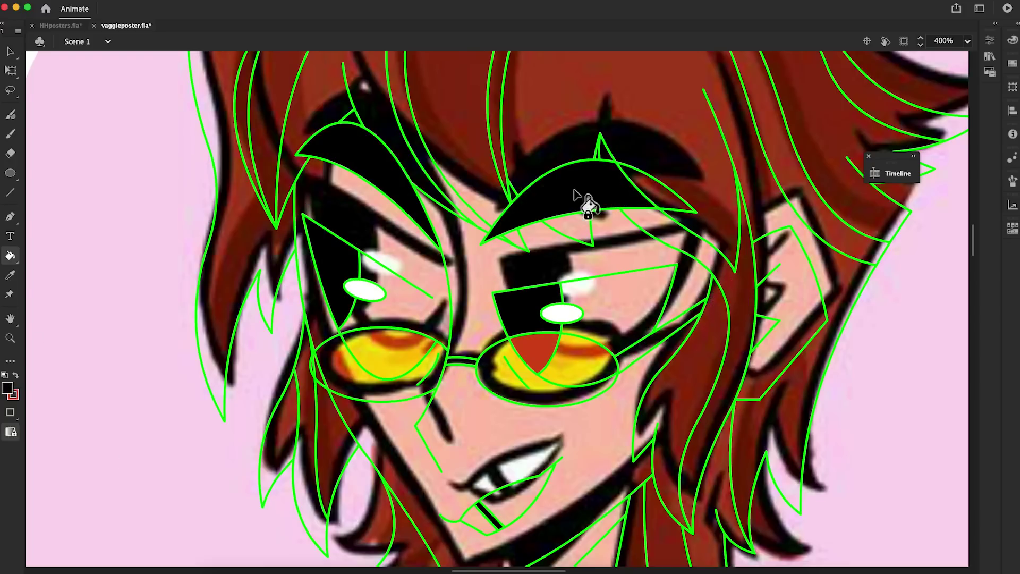
click(664, 197)
click(510, 510)
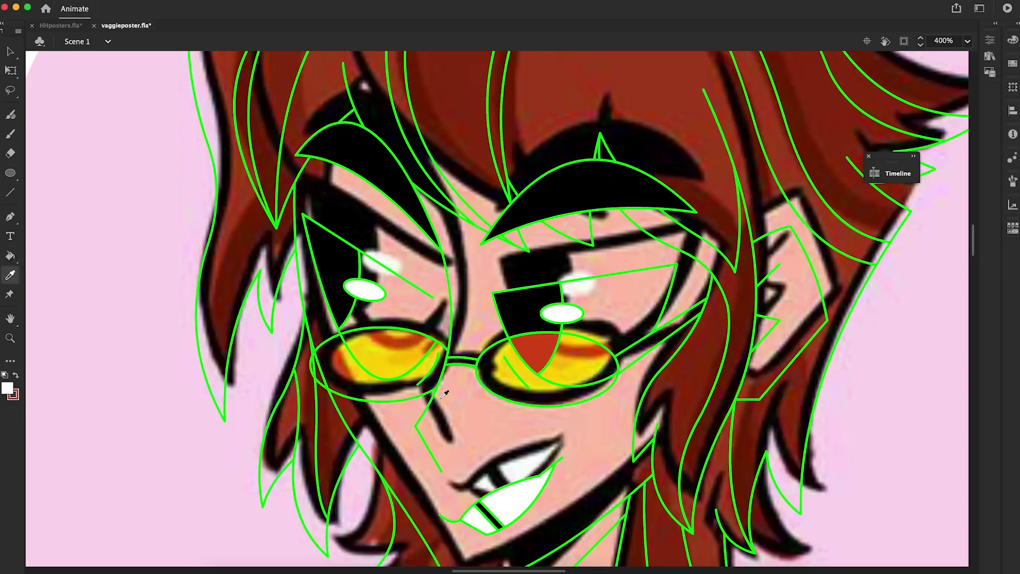
Choose a light peach skin colour and fill the face and ear with it.
click(7, 387)
click(217, 142)
click(411, 237)
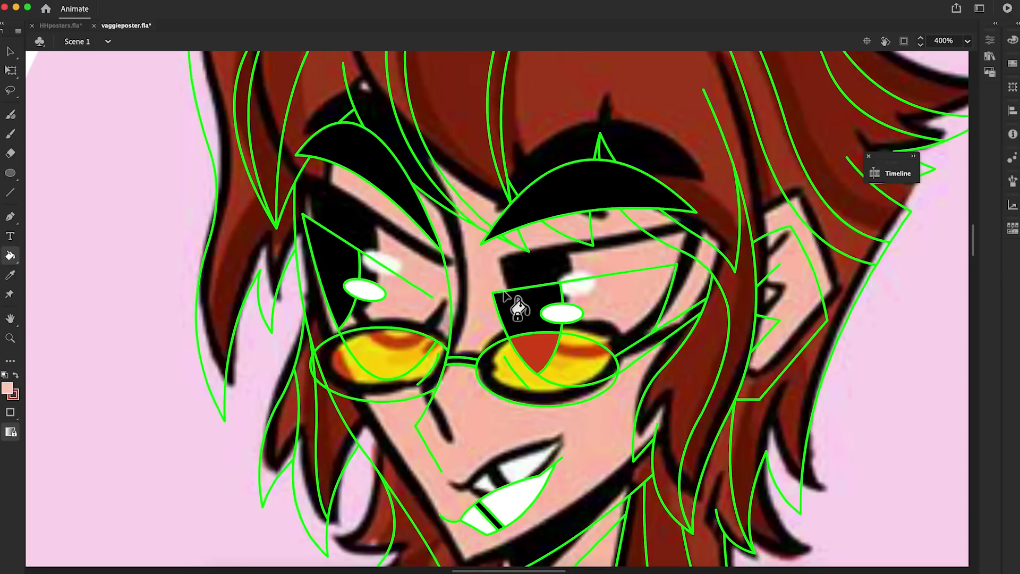
click(785, 301)
click(478, 436)
click(467, 255)
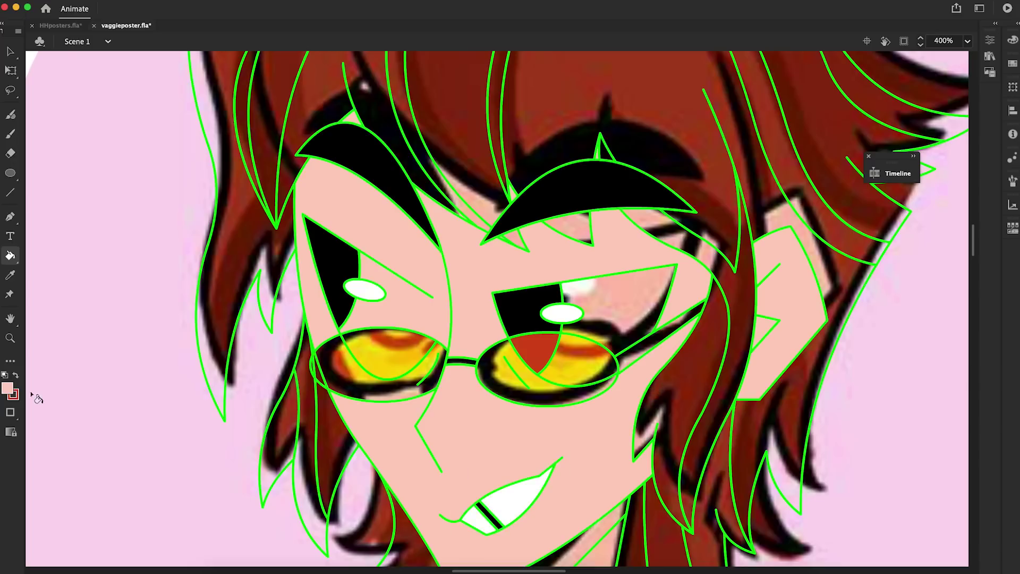
Choose yellow as the fill colour and fill the glasses lenses.
click(11, 432)
click(7, 388)
click(164, 141)
key(Return)
click(329, 383)
Switch the fill back to the peach skin colour and fill the remaining area inside the eye beside the temple arm.
click(7, 388)
click(212, 139)
key(Return)
click(611, 306)
Choose a deep red and fill the main sections of the hair.
key(z)
alt+click(611, 305)
key(k)
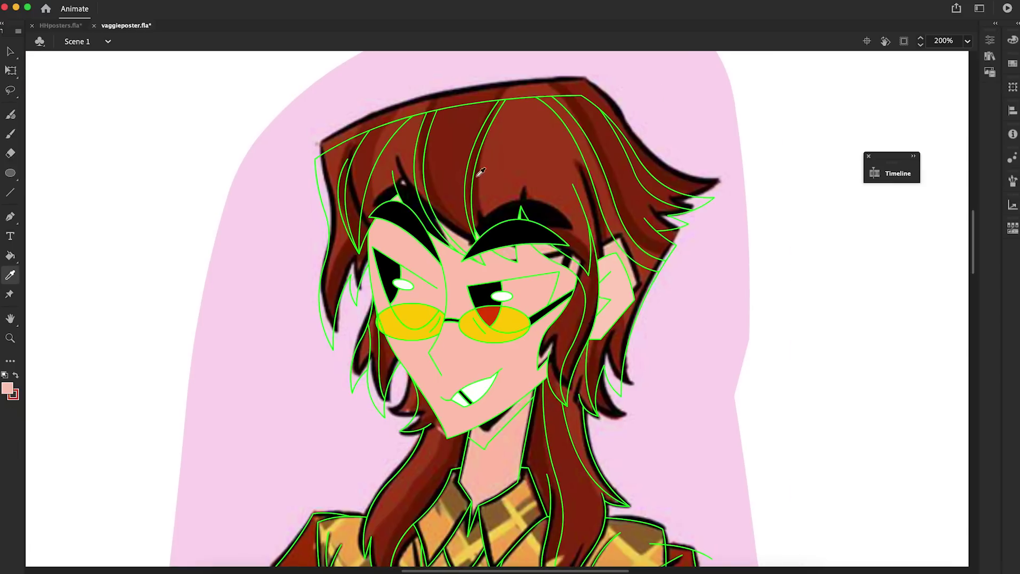
click(7, 388)
click(212, 140)
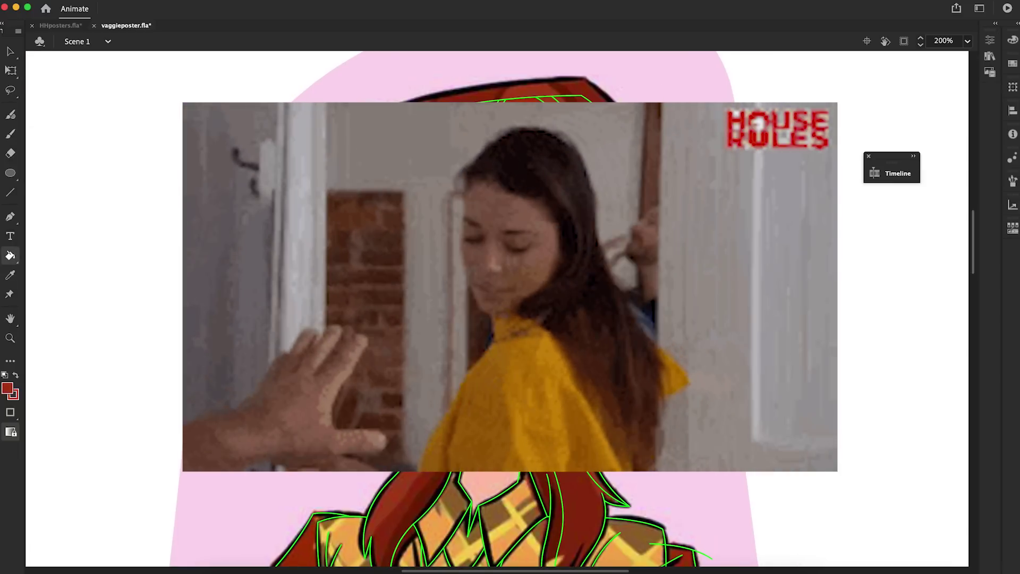
key(v)
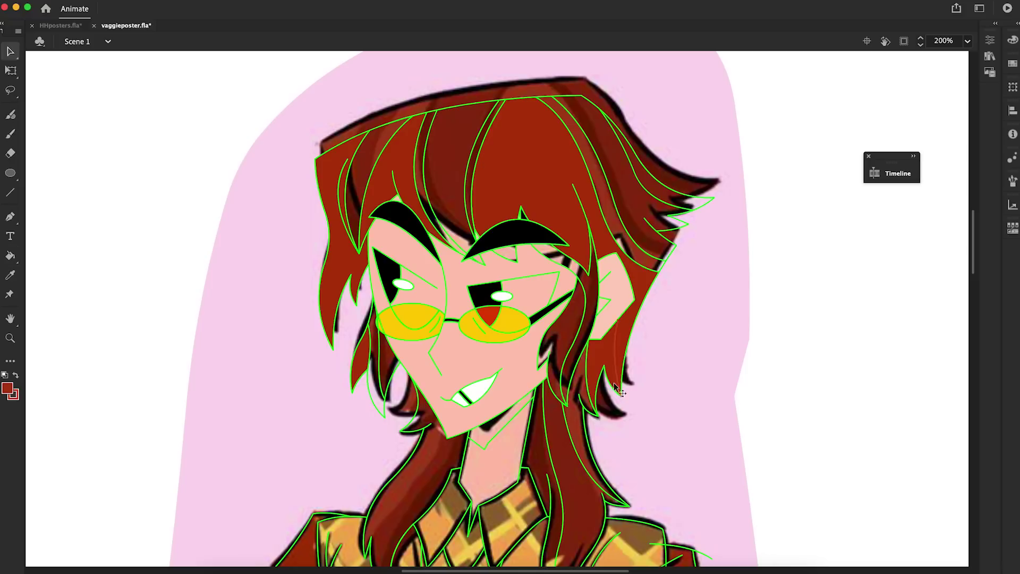
Sample the darker red of a hair streak and fill the darker streaks with it.
key(i)
click(461, 133)
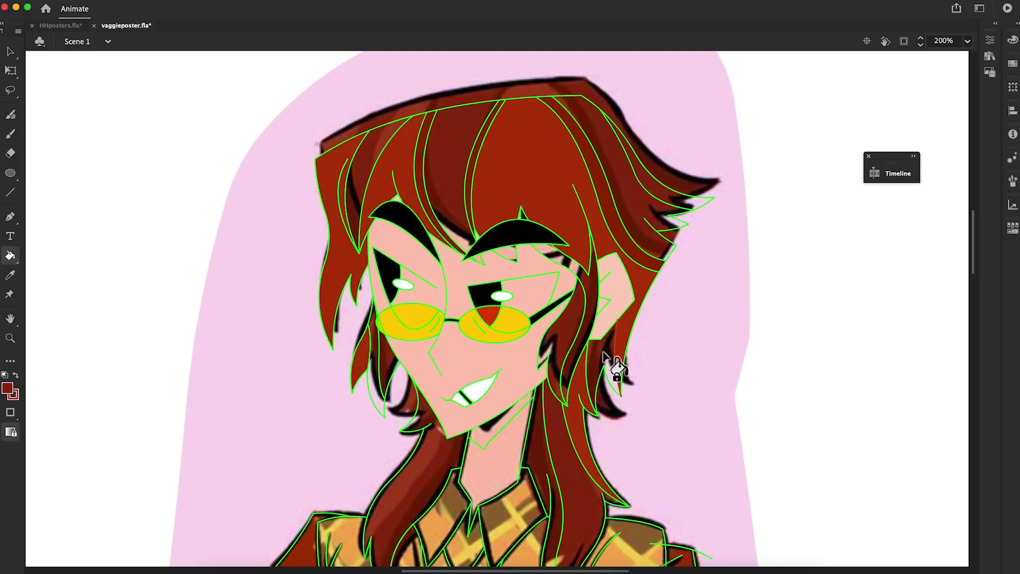
click(7, 388)
key(Escape)
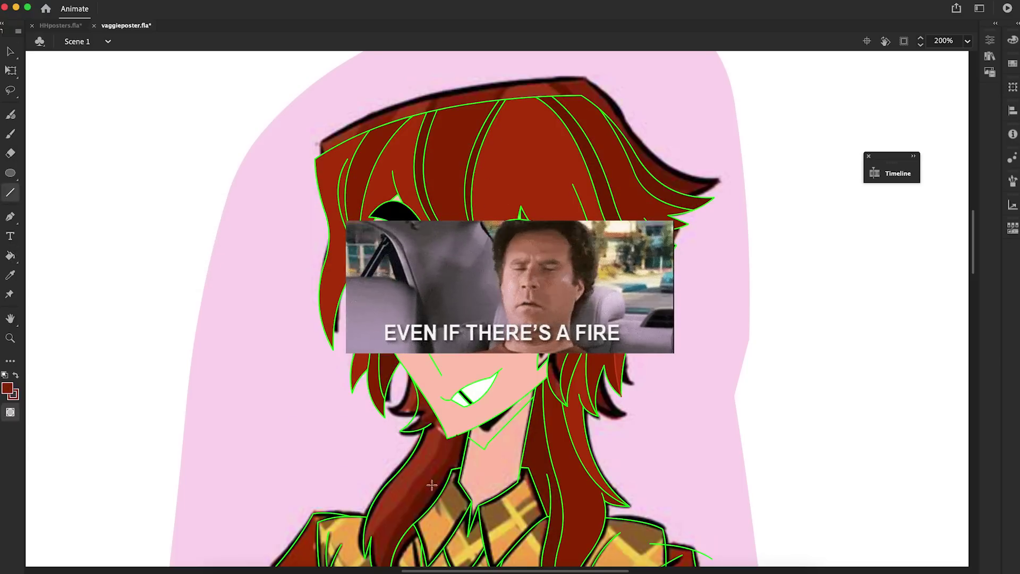
Draw a curved shading line down the unfilled long hair lock beside the neck.
key(n)
scroll(510, 319, down, 3)
key(v)
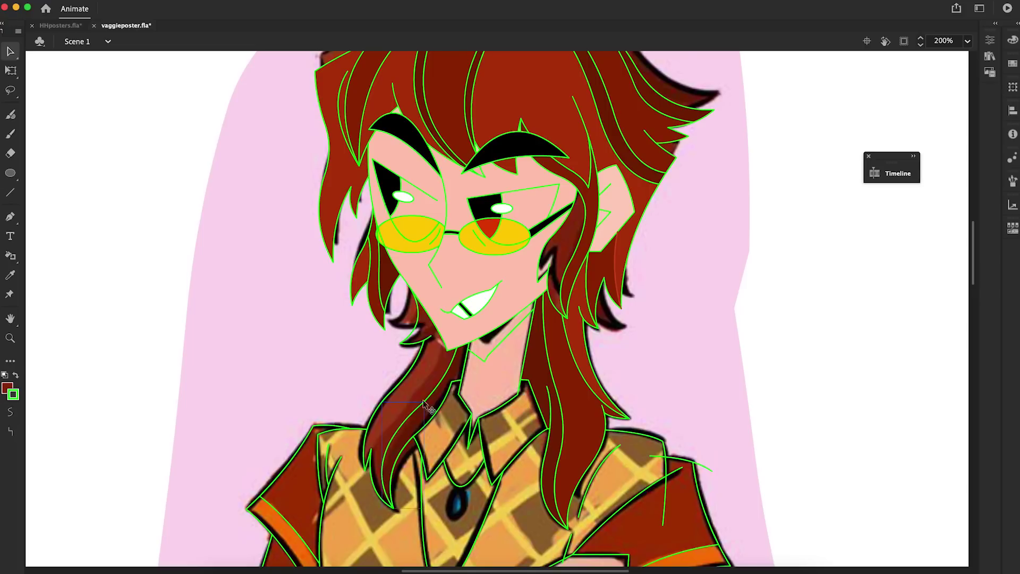
click(399, 410)
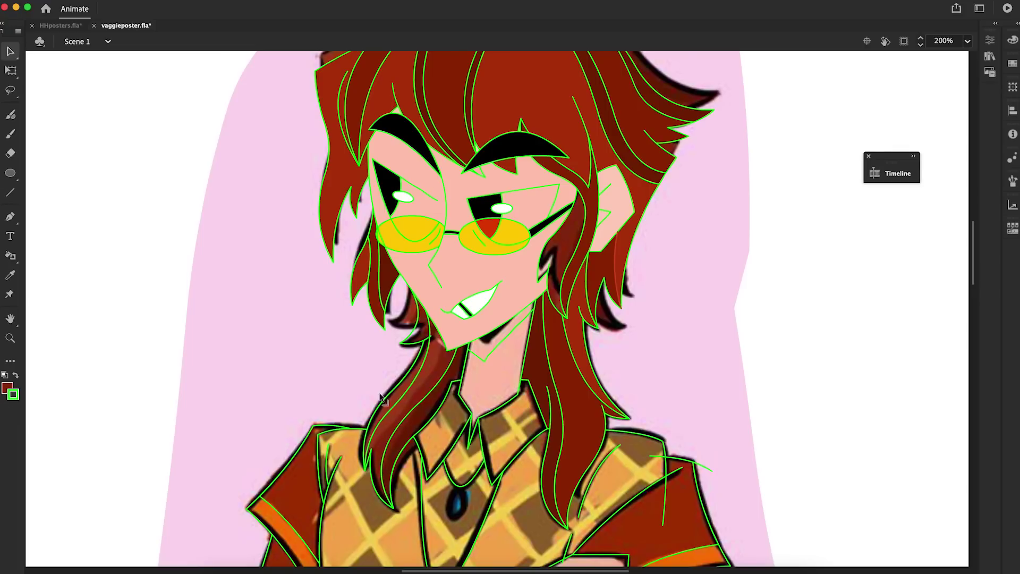
Remove the green outlines between the hair streaks, keeping only their fills.
click(591, 311)
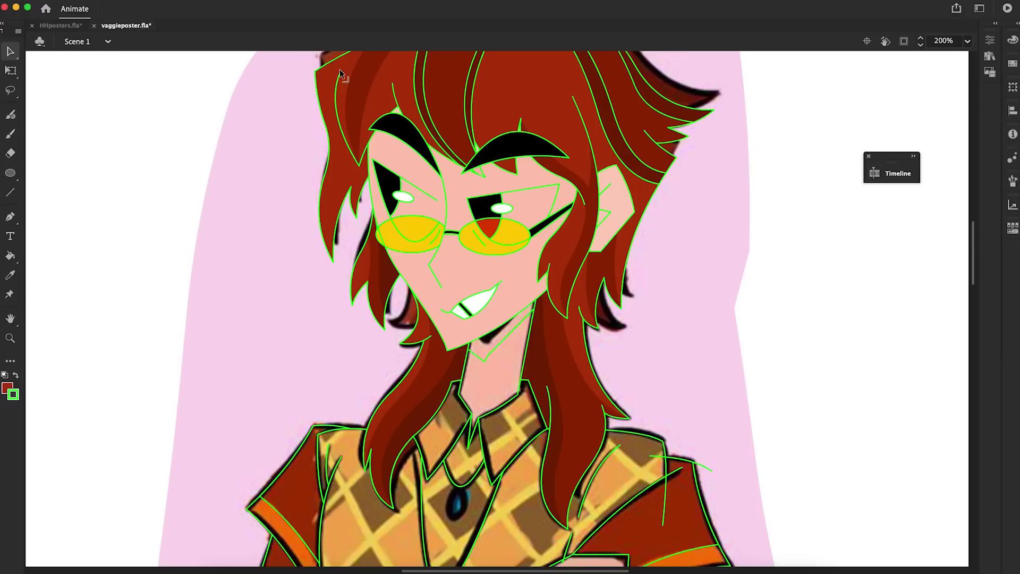
scroll(393, 212, up, 3)
right_click(355, 194)
click(404, 435)
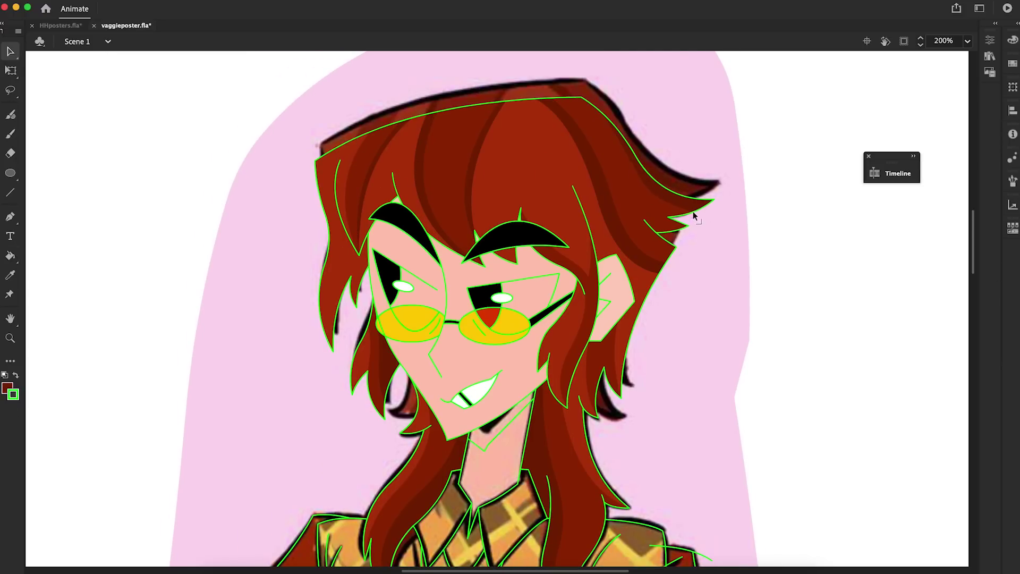
Fill the shadow under the chin with black and the neck and resting hand with peach, deleting the stray line.
click(523, 398)
scroll(536, 394, down, 10)
click(537, 394)
key(Delete)
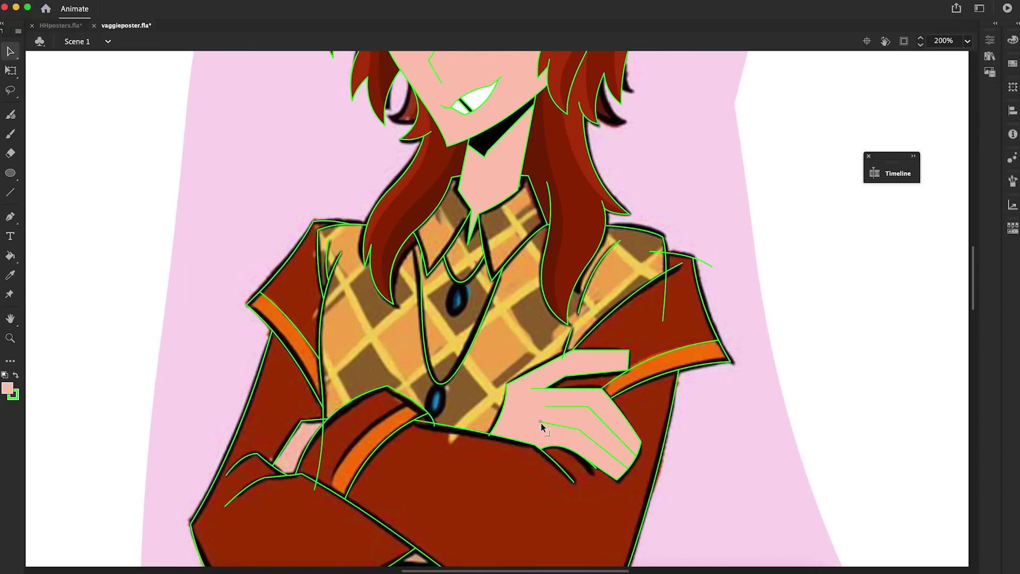
key(super+equal)
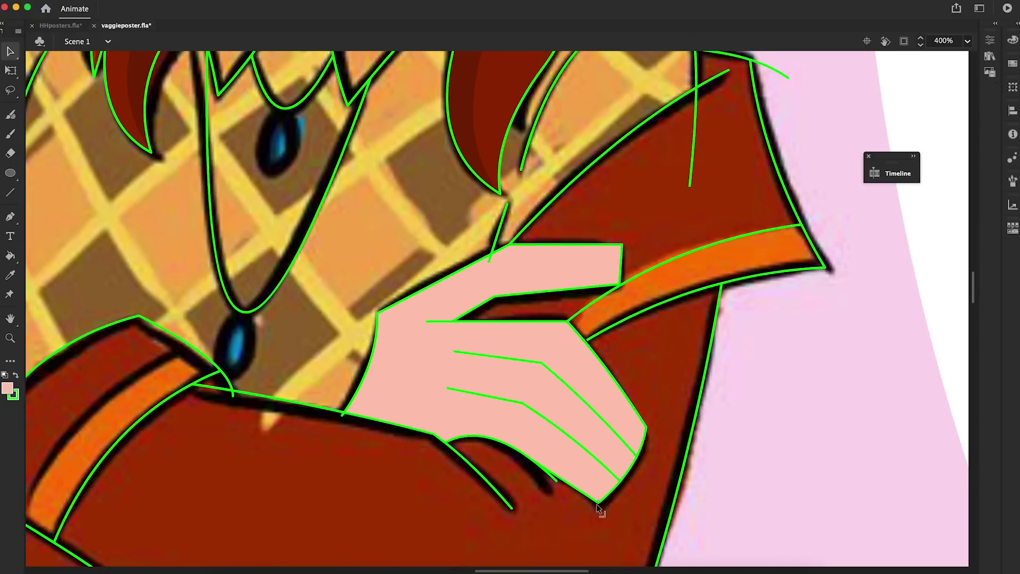
Mix an orange-red fill, DB3E00, and fill the crossed jacket sleeve with it.
key(super+1)
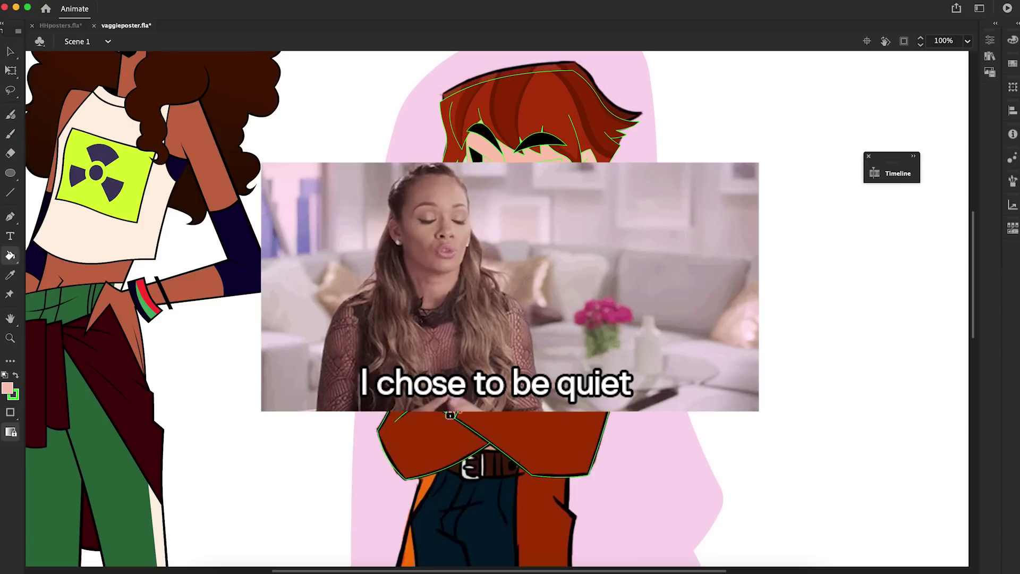
key(k)
click(7, 388)
click(319, 249)
click(319, 252)
click(337, 282)
click(325, 371)
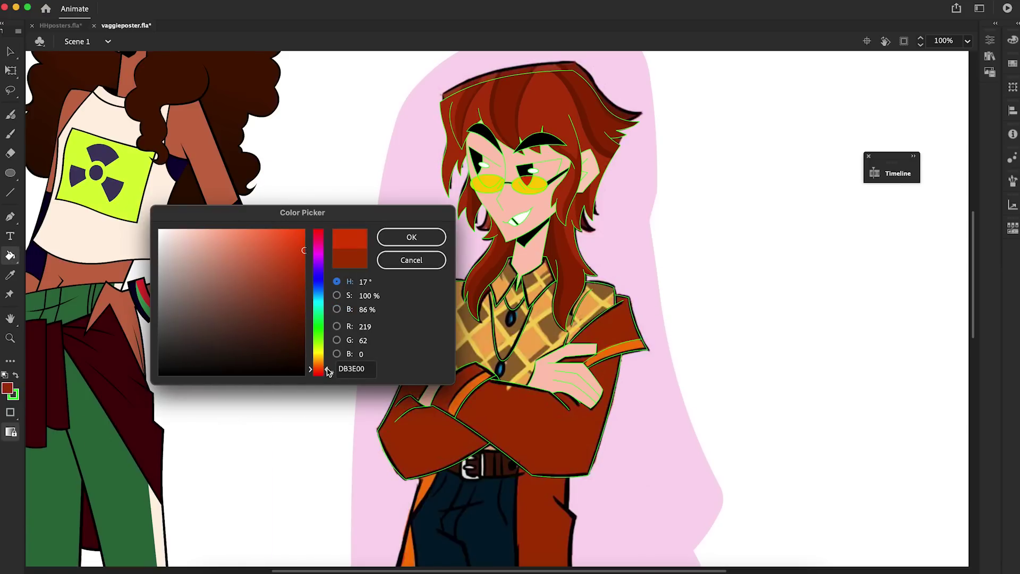
click(411, 237)
click(494, 416)
Shift the fill colour's hue closer to pure red and fill the lower crossed forearm sleeve.
click(7, 389)
click(207, 139)
click(337, 281)
click(326, 372)
key(Return)
click(420, 447)
Mix a fully saturated orange fill, FF6900, and fill the trim along the jacket's shoulder edge with it.
click(7, 388)
click(336, 309)
click(325, 234)
click(337, 282)
click(326, 367)
click(337, 295)
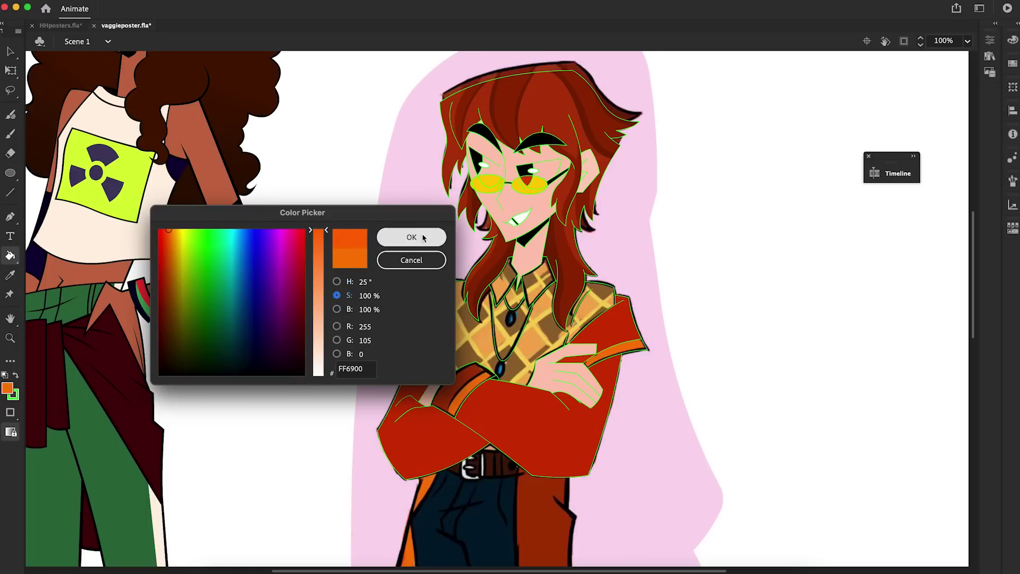
key(Return)
click(635, 351)
Shift the orange fill to a redder tone and fill the cuff stripe on the folded forearm with it.
click(7, 388)
click(189, 223)
click(6, 388)
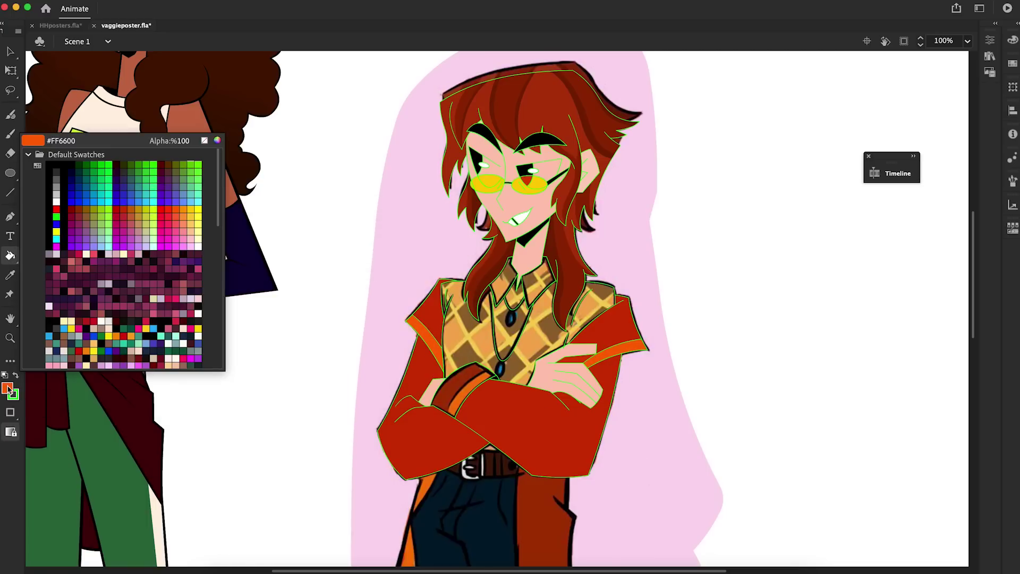
click(215, 140)
click(406, 235)
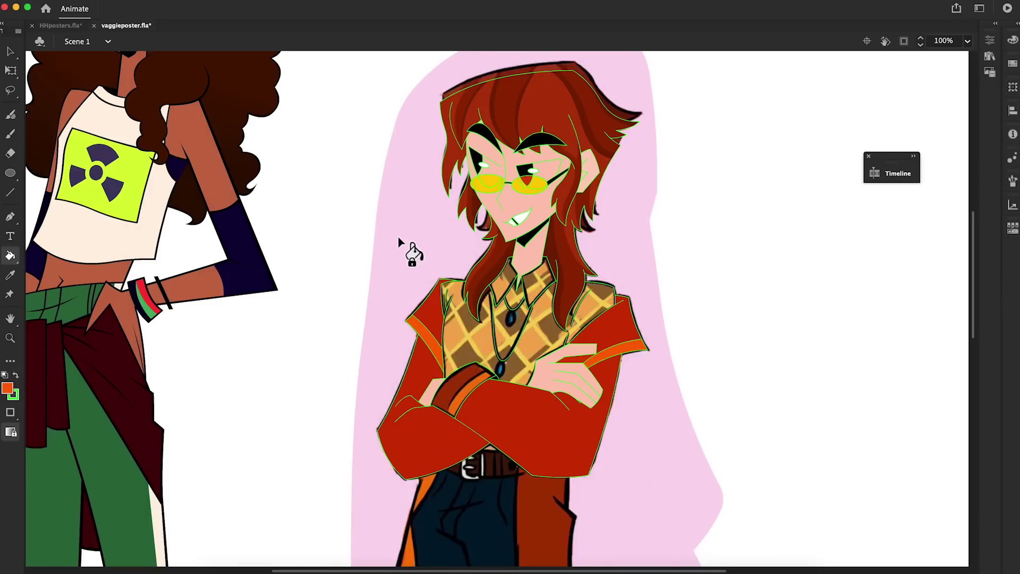
click(464, 396)
key(v)
click(569, 387)
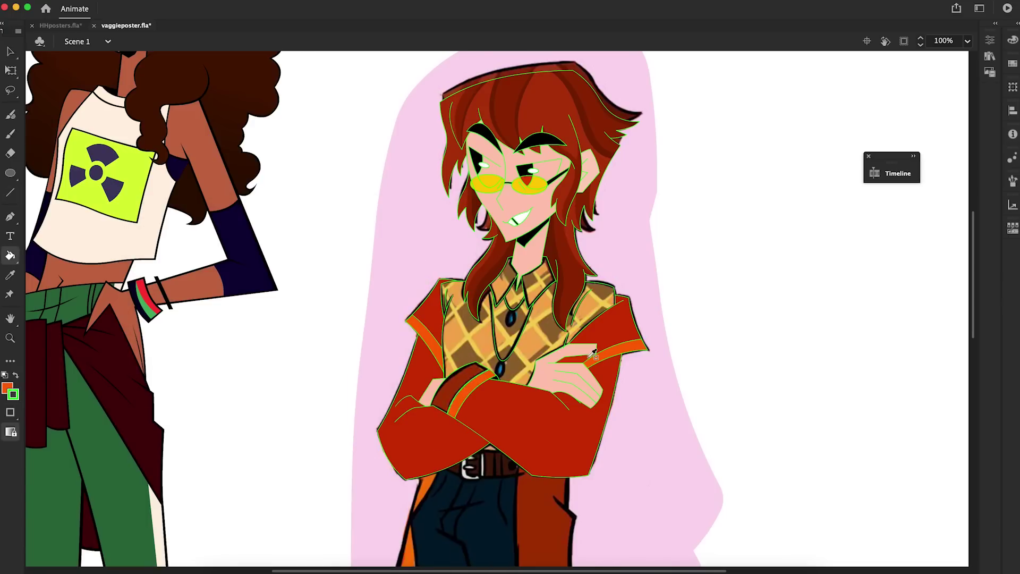
click(577, 345)
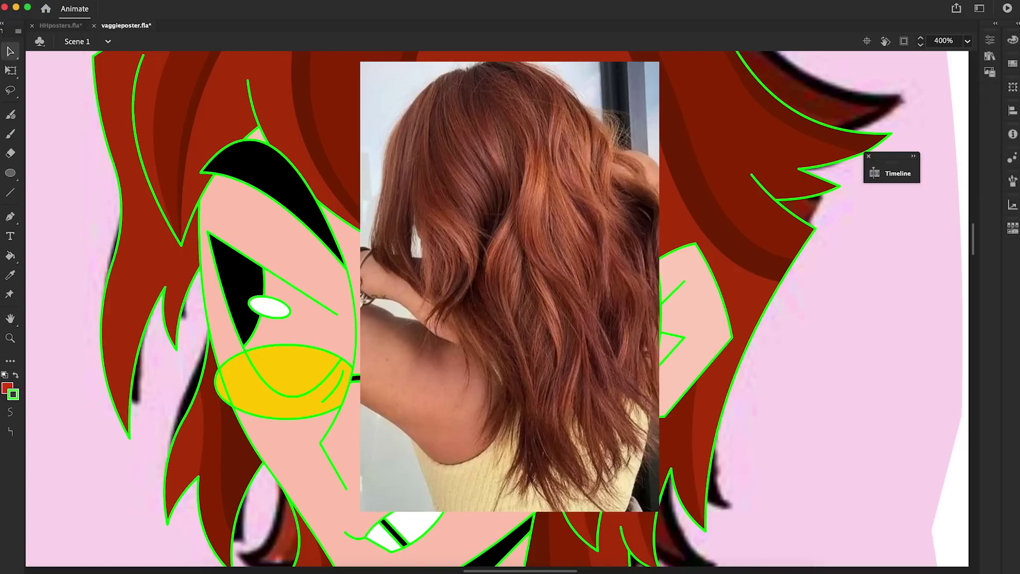
Colour the lower eyelid lines seen through the lenses red and remove the green outlines around both eyes.
key(n)
right_click(271, 407)
click(313, 398)
click(616, 308)
key(v)
right_click(218, 371)
click(242, 436)
right_click(422, 392)
click(447, 438)
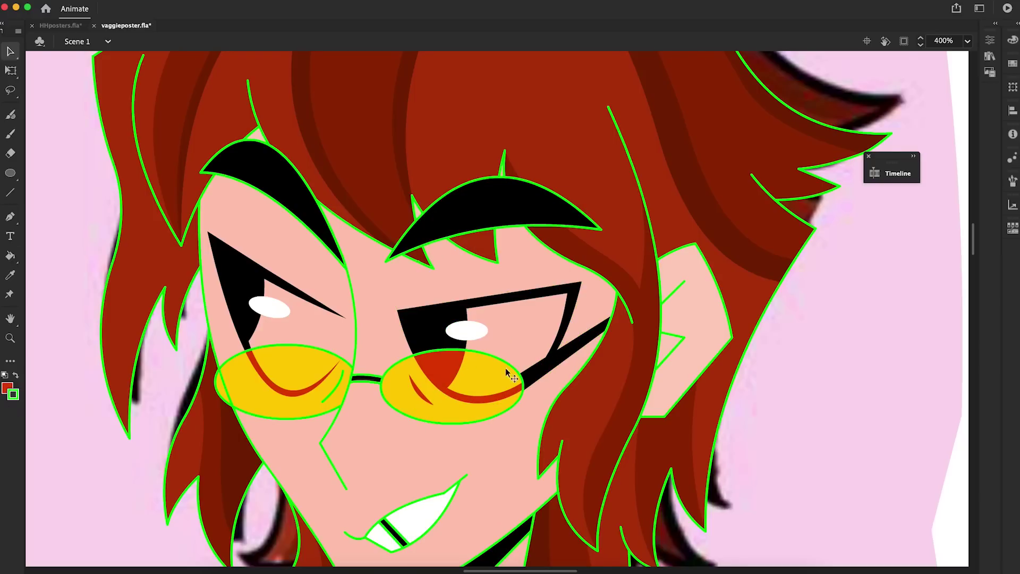
Give the glasses' right lens and bridge a black frame and remove their green outlines.
key(v)
click(451, 383)
click(642, 456)
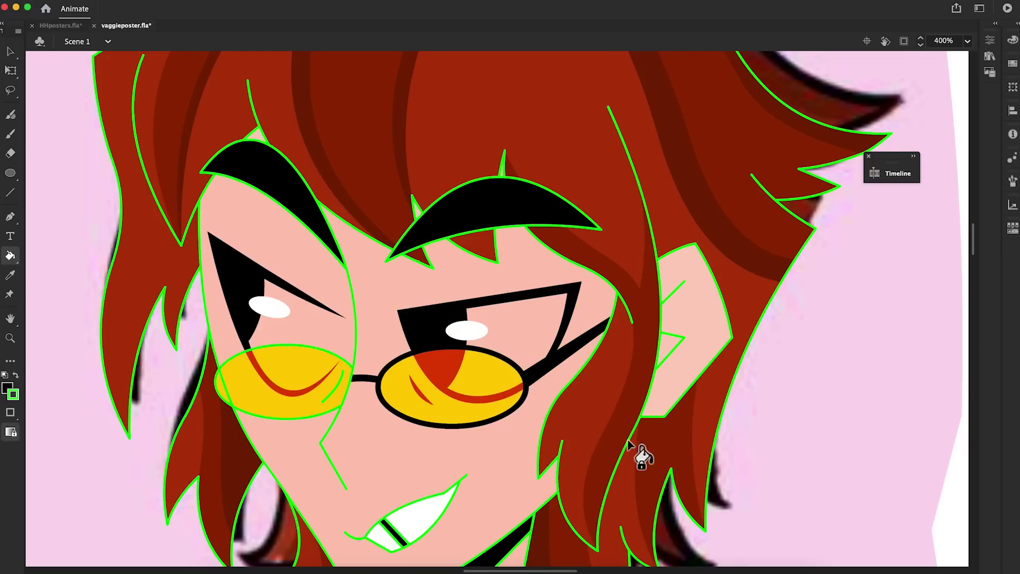
click(10, 433)
click(370, 286)
key(v)
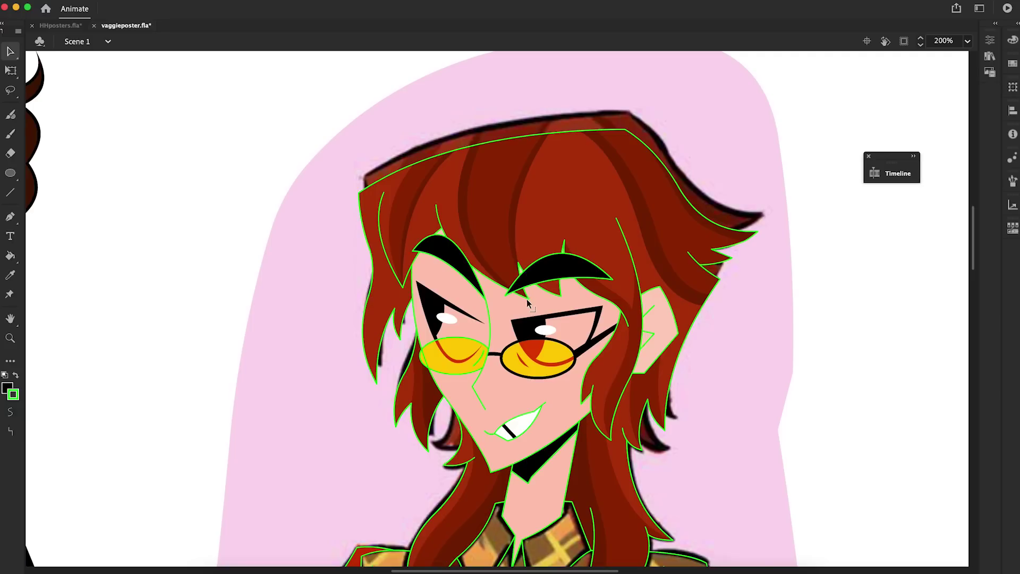
Trace the long lower coat panel beneath the crossed arms with lines and fill it with the jacket red.
key(super+minus)
key(super+minus)
scroll(437, 474, down, 5)
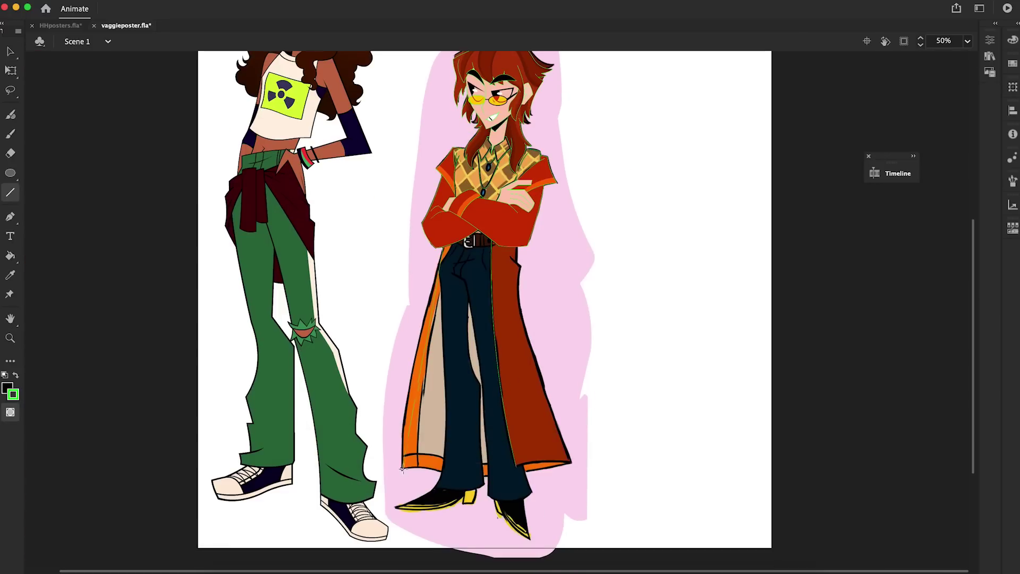
click(518, 304)
key(z)
click(484, 258)
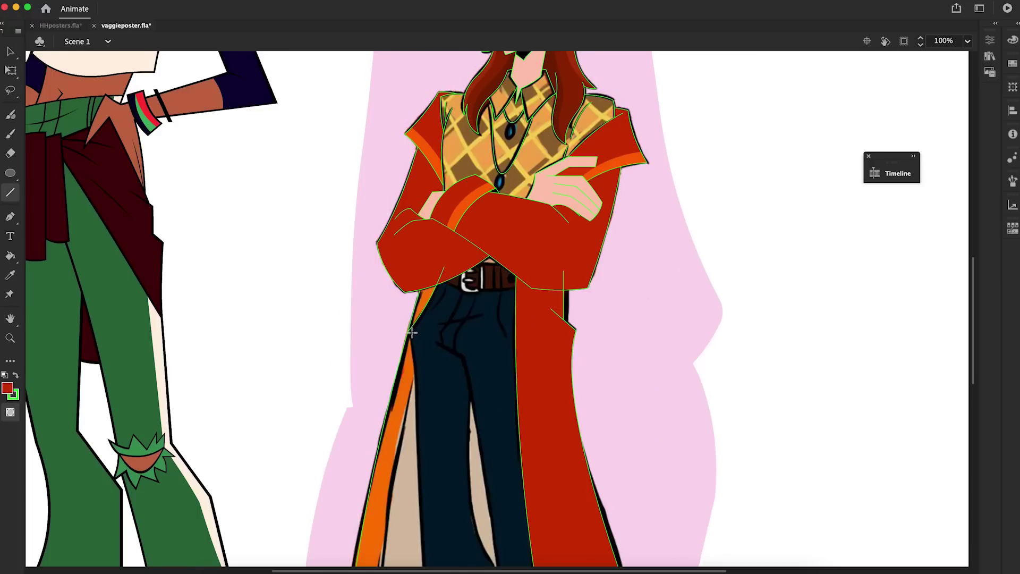
Draw the coat's hem lines and fill the long front trim and hem with the sampled jacket orange.
key(super+minus)
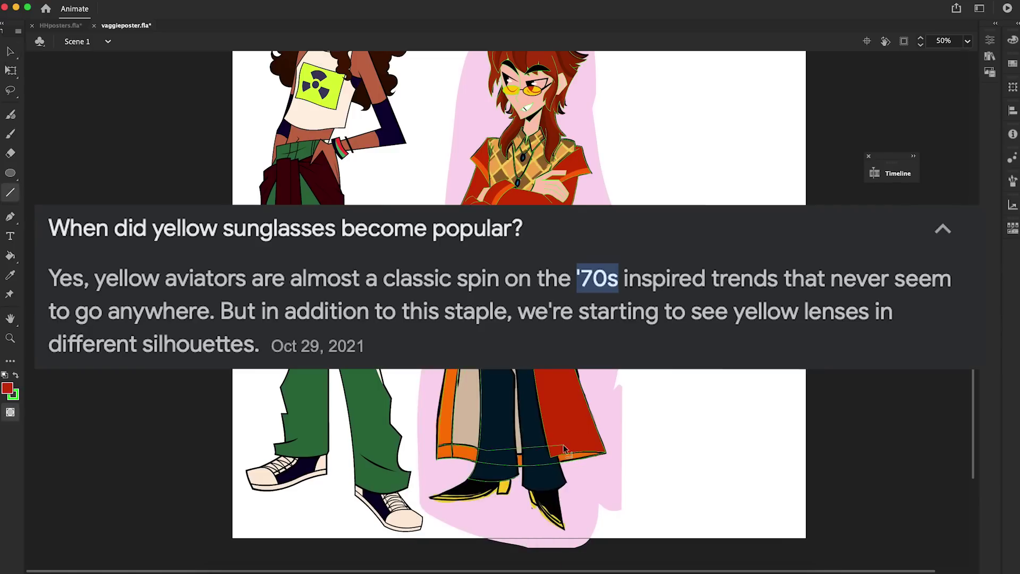
drag(430, 468, 463, 391)
key(i)
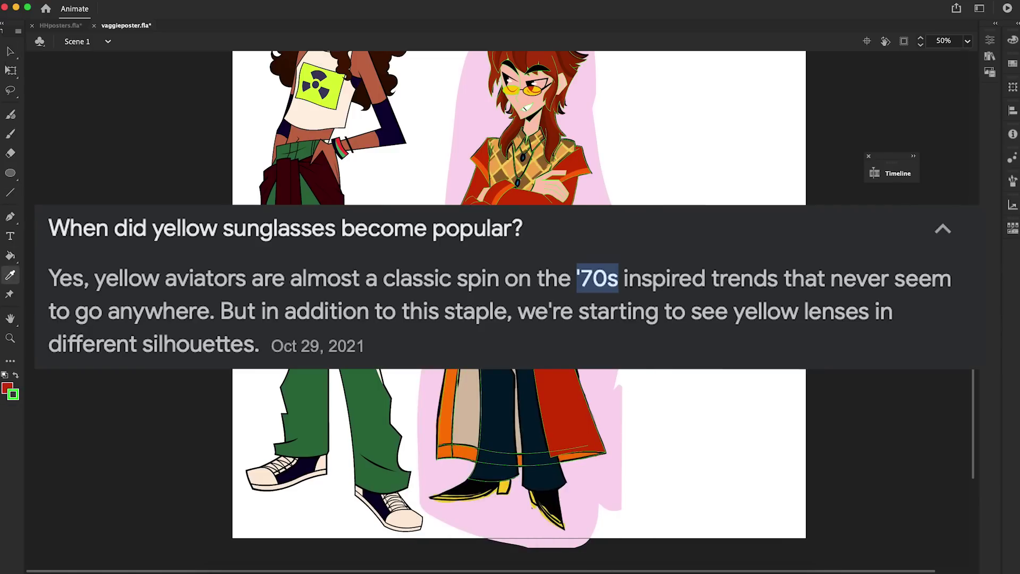
click(464, 391)
key(n)
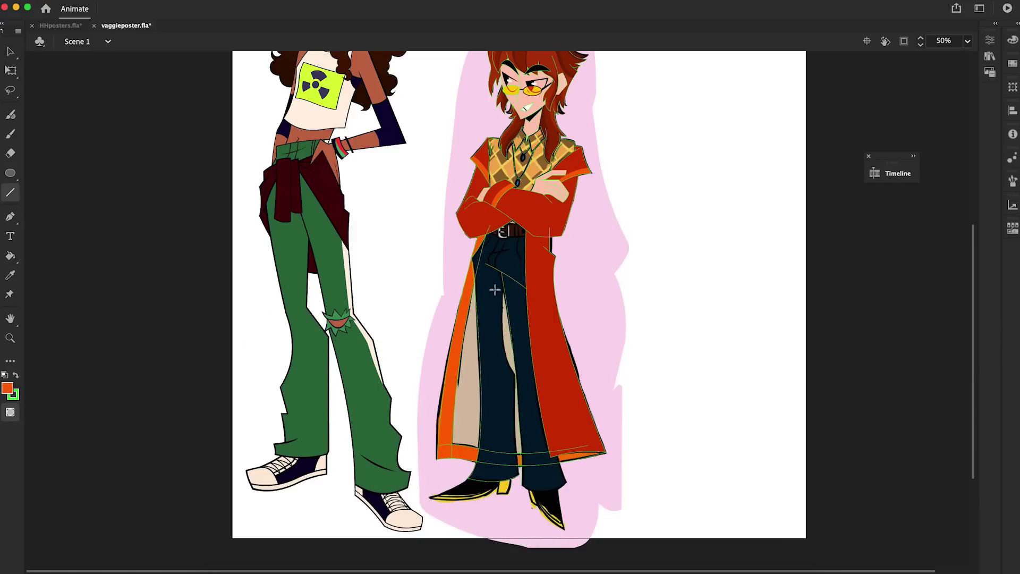
key(k)
click(564, 463)
key(v)
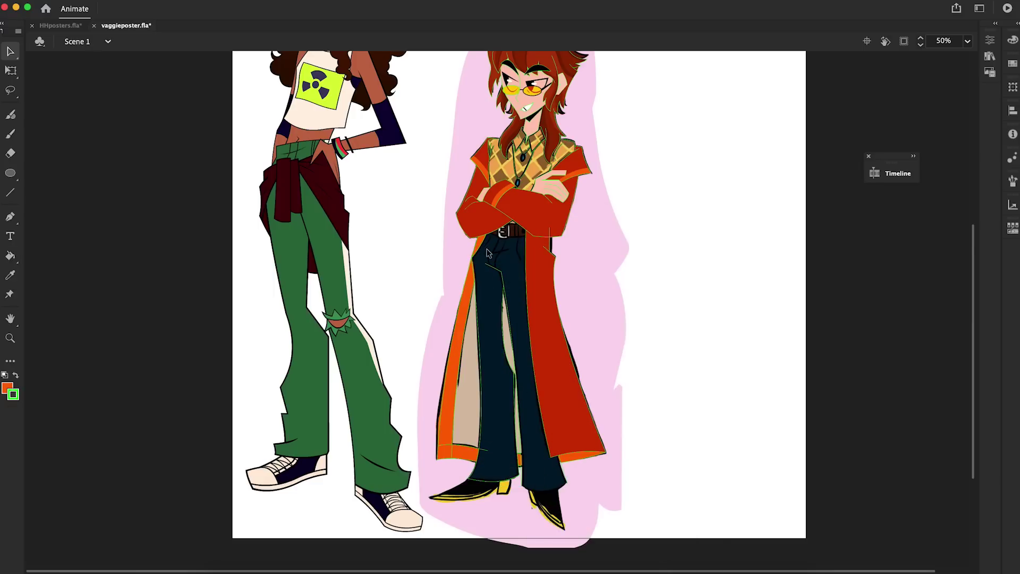
Choose a pale cream fill and colour the coat's inner lining with it.
click(8, 389)
click(210, 137)
click(165, 223)
key(Return)
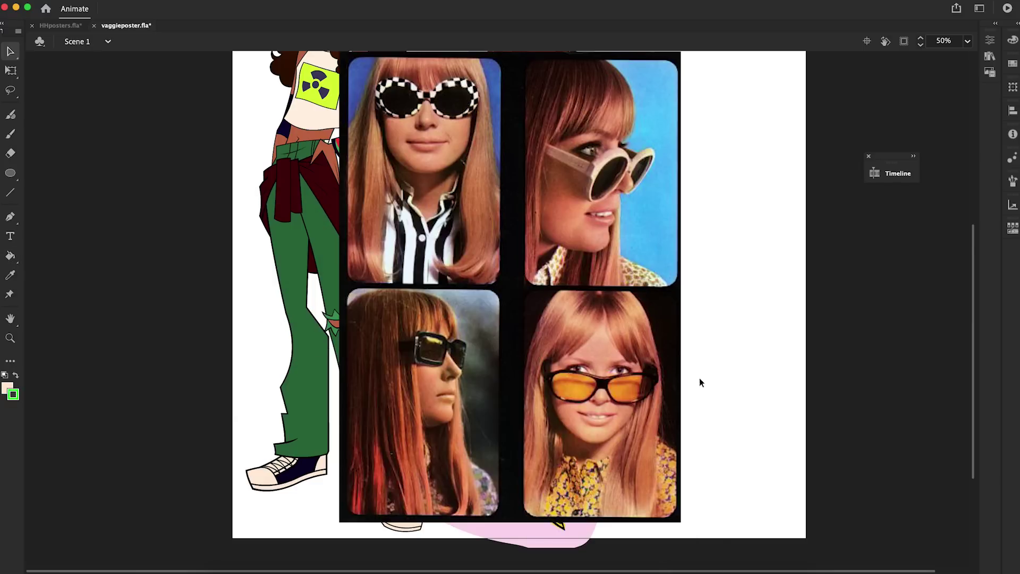
Draw the vertical belt loop lines on the belt below the crossed arms.
scroll(997, 258, up, 2)
key(super+equal)
key(super+equal)
key(n)
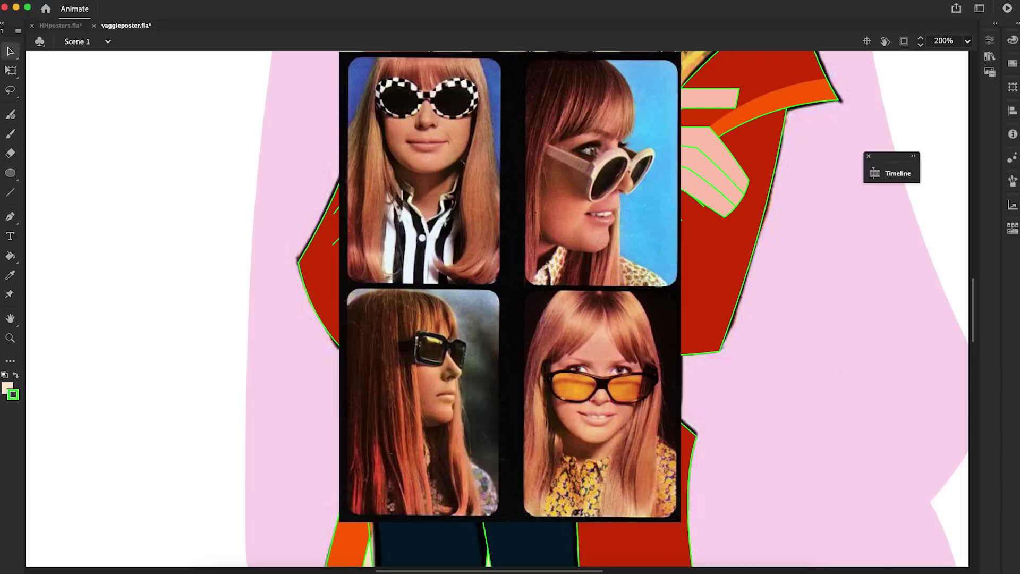
key(v)
key(v)
key(n)
drag(507, 304, 508, 354)
mouse_move(514, 304)
mouse_down()
mouse_move(514, 353)
mouse_move(533, 354)
mouse_up()
key(v)
mouse_move(545, 304)
mouse_down()
mouse_move(547, 355)
mouse_move(557, 318)
mouse_up()
Trace the belt buckle with an edge line and two narrow horizontal ovals.
key(v)
key(super+equal)
key(n)
mouse_move(478, 305)
mouse_down()
mouse_move(468, 353)
mouse_move(497, 366)
mouse_up()
key(v)
key(o)
drag(330, 371, 383, 386)
drag(347, 333, 385, 354)
key(z)
key(super+minus)
key(super+minus)
key(super+minus)
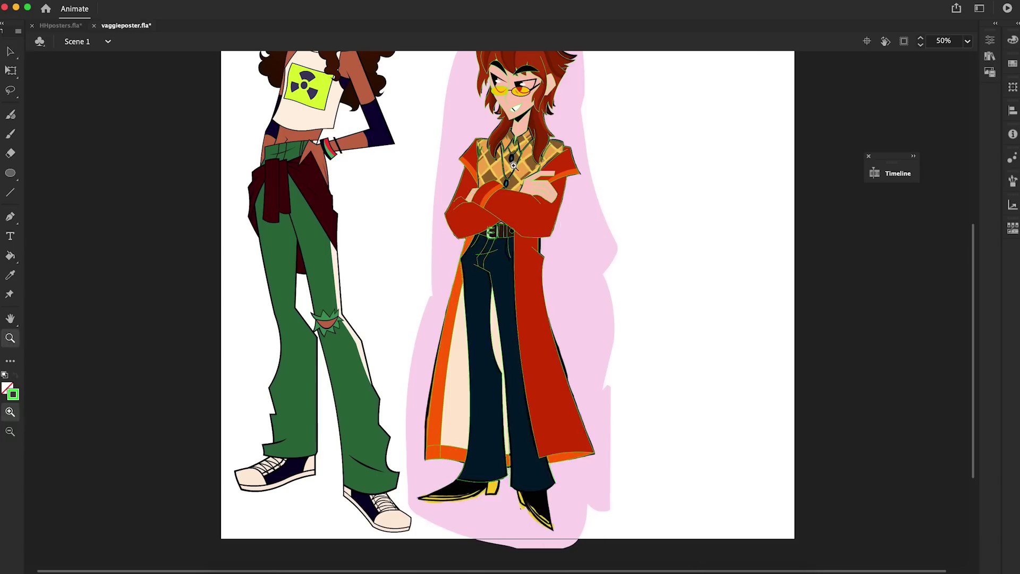
Clean up the buckle's overlapping lines and colour the buckle white against the dark brown belt.
key(super+equal)
key(super+equal)
key(v)
key(super+equal)
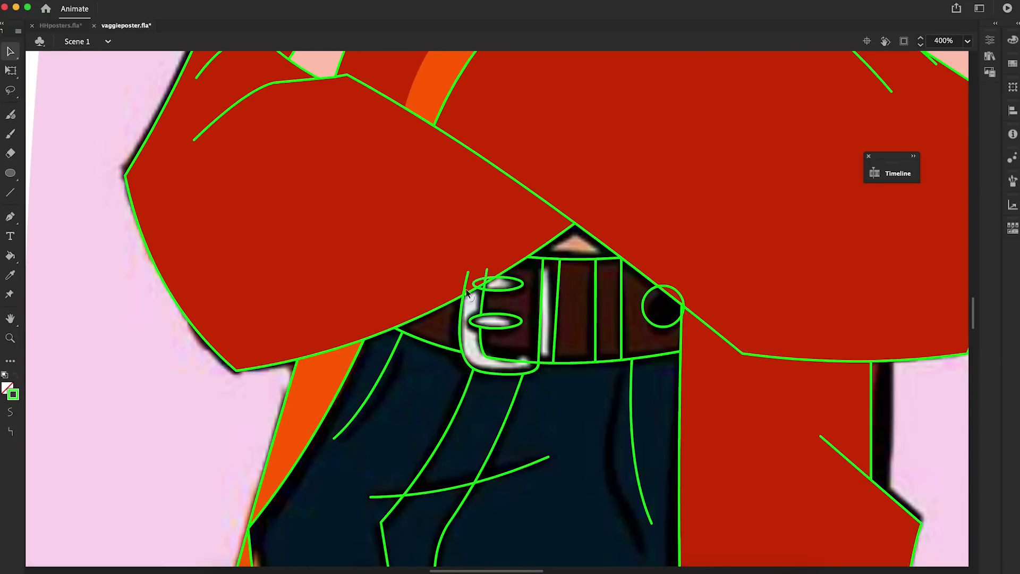
shift+click(518, 291)
shift+click(565, 298)
key(z)
key(super+minus)
key(super+minus)
key(super+minus)
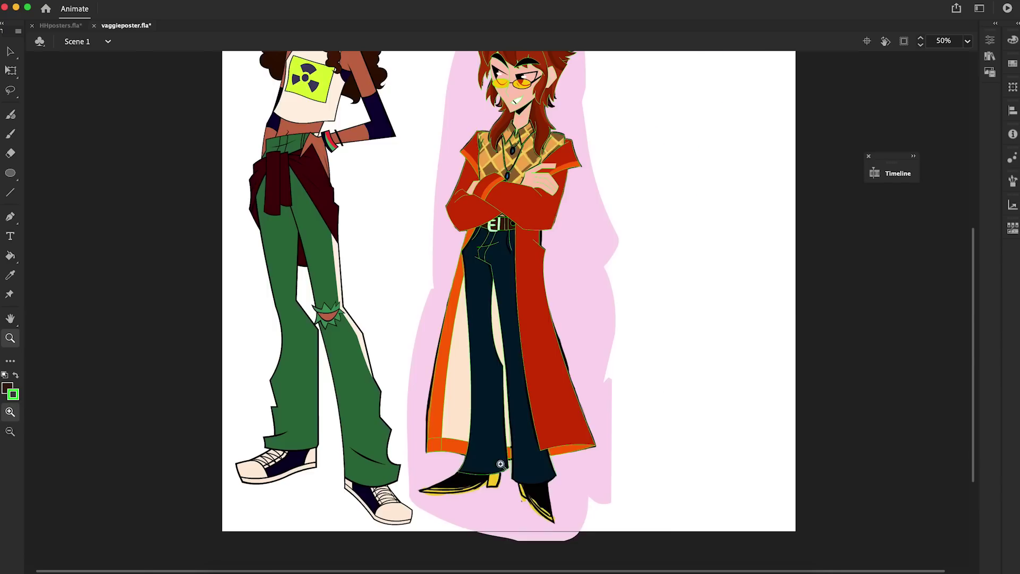
Trace the heels and pointed soles of both boots with lines below the trouser hems.
click(499, 463)
key(v)
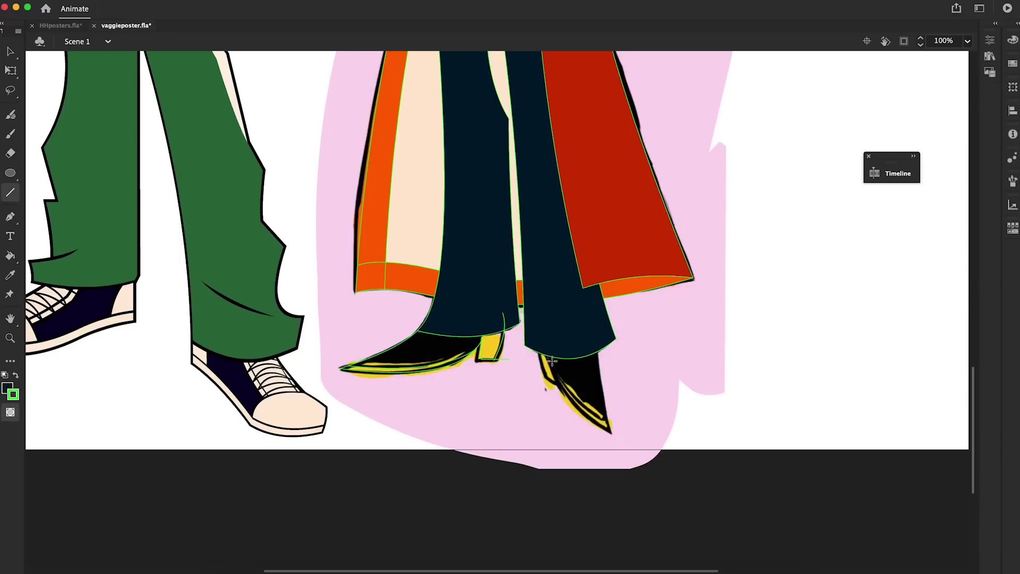
drag(599, 348, 589, 332)
drag(630, 429, 555, 371)
key(v)
right_click(470, 353)
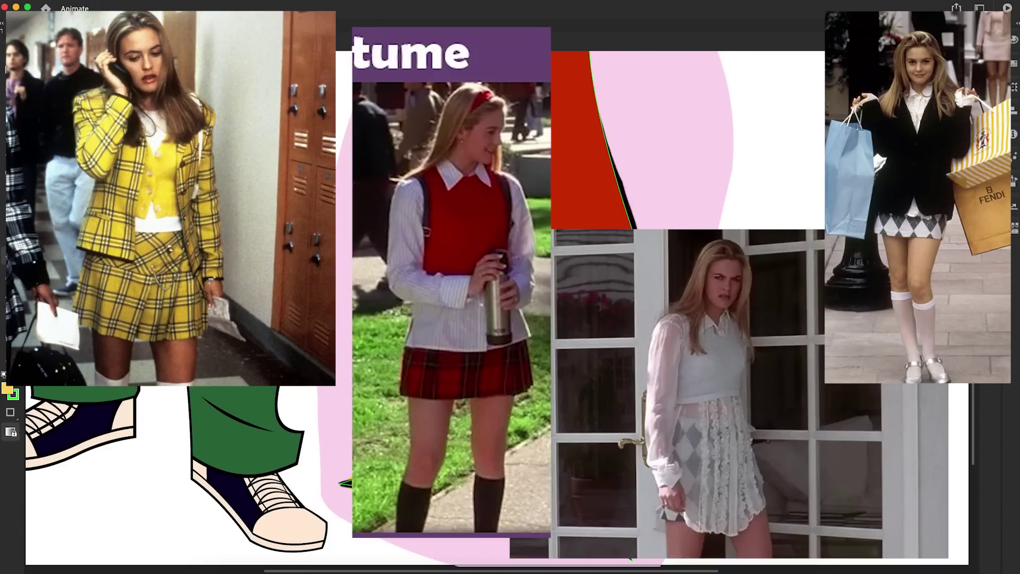
Draw parallel lines sloping down to the right across the plaid shirt, following the reference stripes.
key(z)
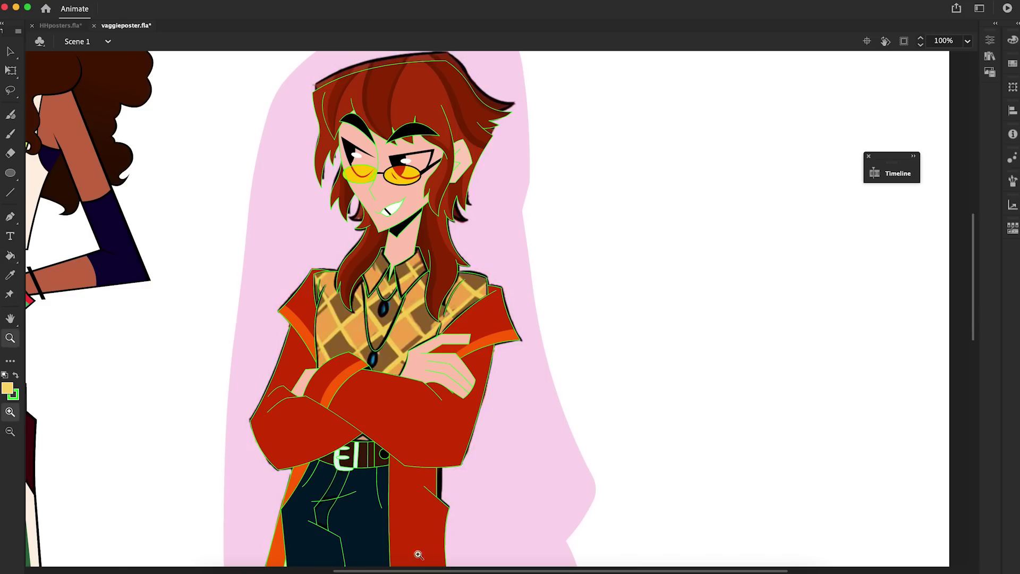
scroll(177, 441, up, 5)
scroll(177, 441, down, 3)
click(451, 414)
key(n)
drag(509, 462, 508, 457)
drag(330, 215, 454, 483)
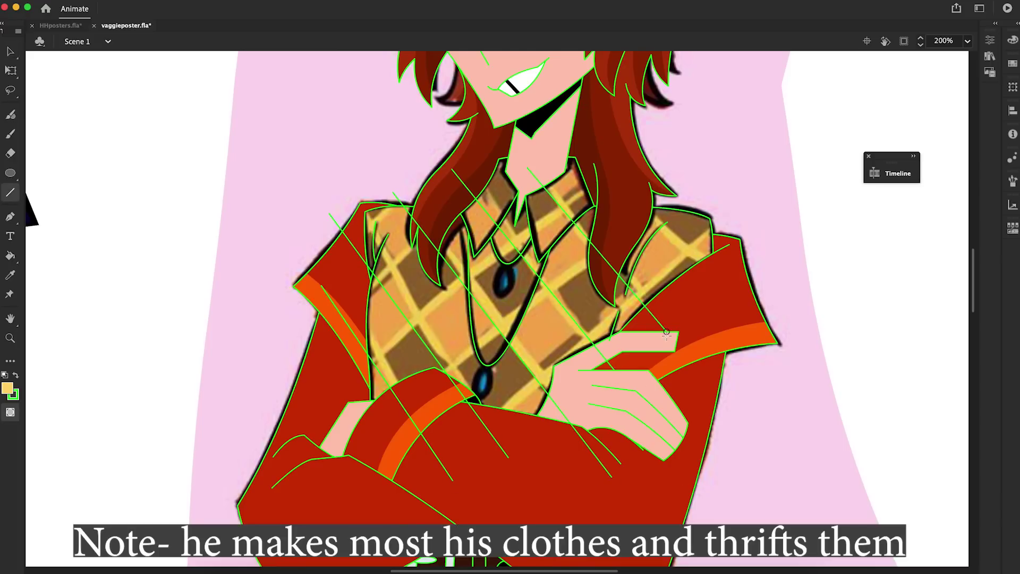
scroll(644, 269, right, 3)
Double each diagonal shirt line with a parallel copy in red to form the stripe edges.
key(v)
click(398, 327)
shift+click(332, 272)
shift+click(452, 297)
shift+click(488, 403)
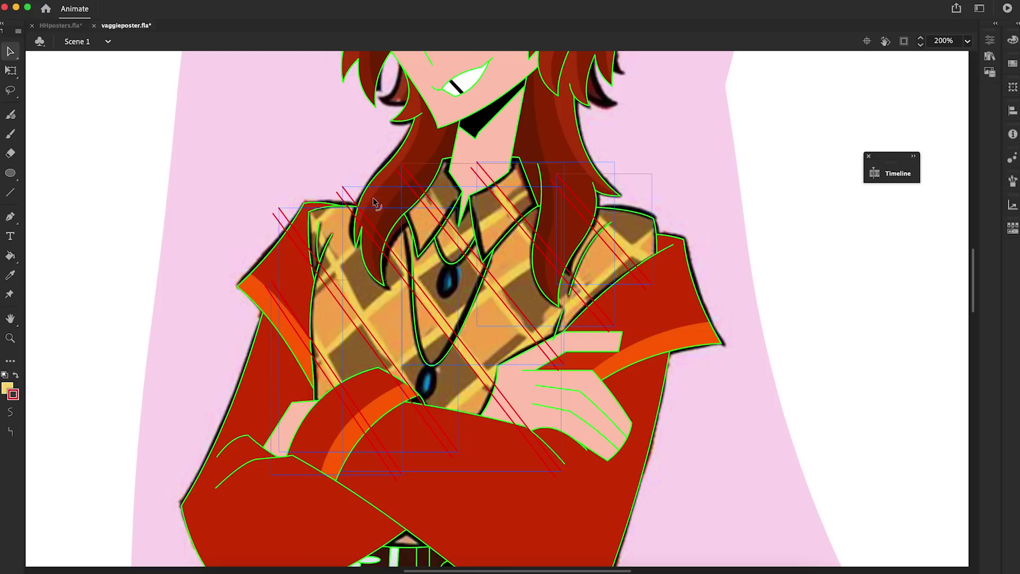
right_click(558, 346)
click(580, 425)
Mix a golden yellow fill, FAC727, and fill the diagonal stripes across the shirt and collar with it.
click(10, 255)
click(7, 387)
drag(322, 298, 325, 240)
click(337, 281)
click(337, 309)
click(337, 296)
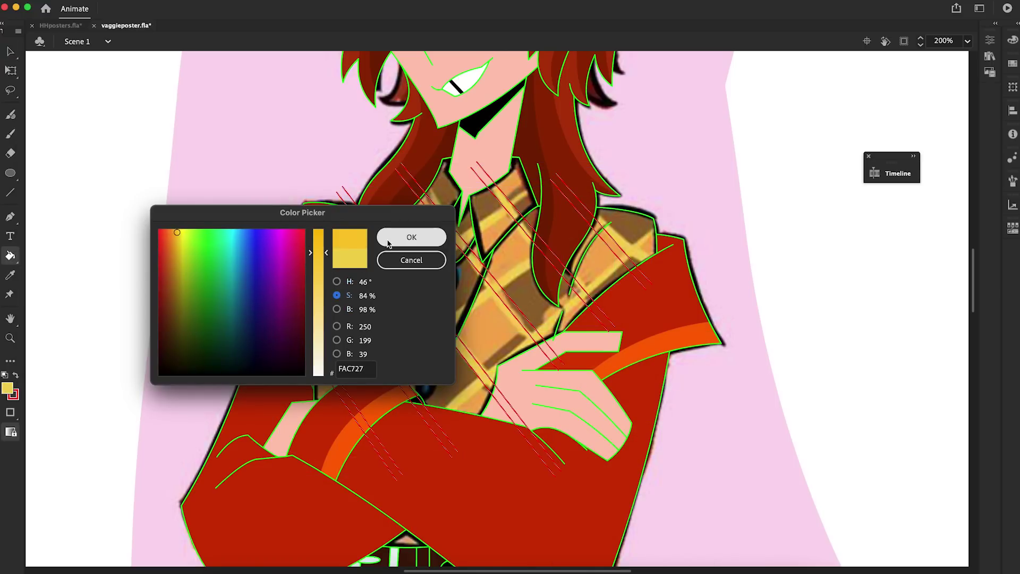
click(411, 237)
click(318, 268)
click(475, 271)
click(610, 241)
click(497, 194)
click(433, 212)
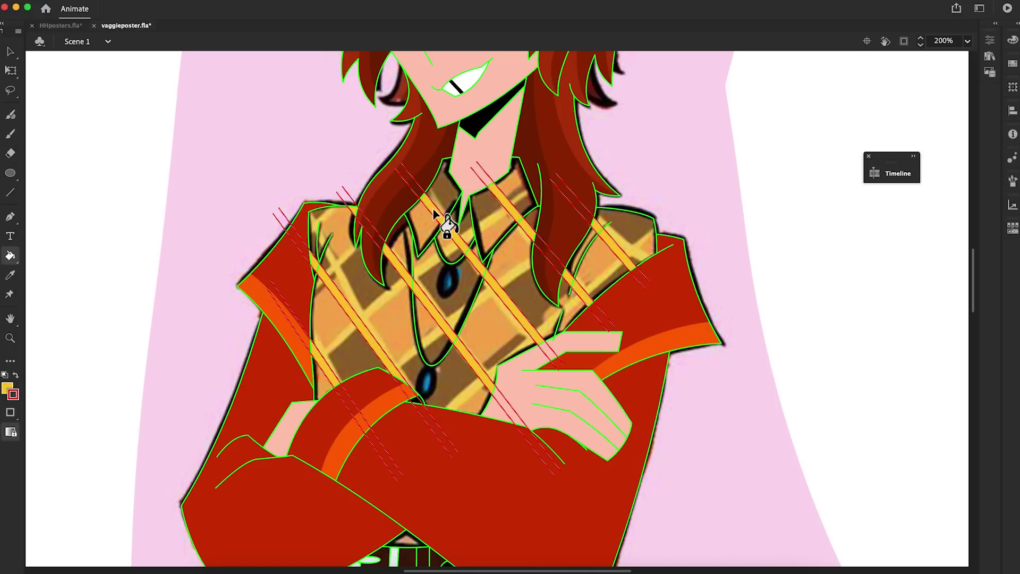
Draw the paired crossing lines in the opposite diagonal direction to complete the shirt's plaid grid, and open the timeline.
scroll(433, 213, down, 3)
key(n)
drag(396, 401, 435, 470)
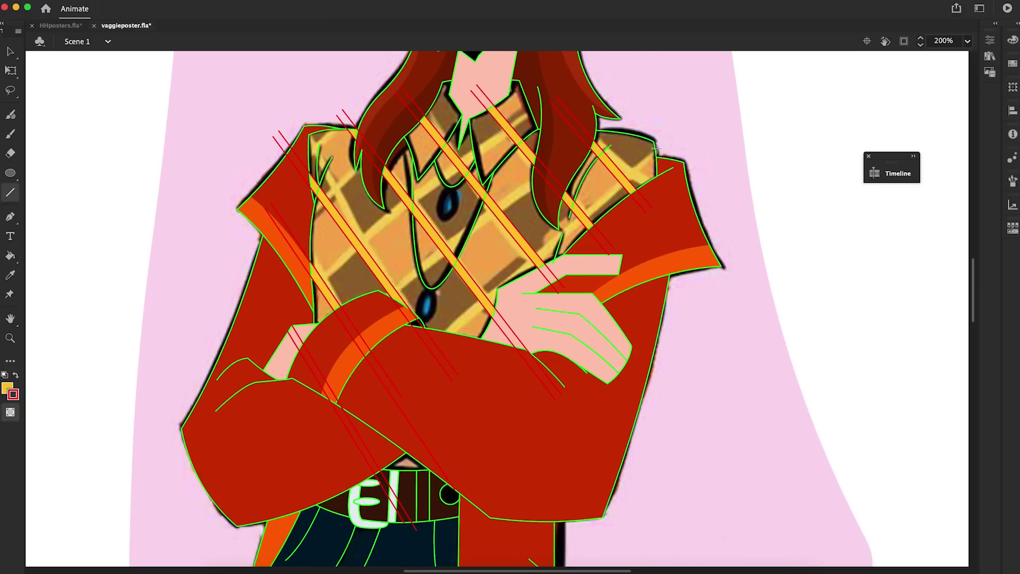
drag(600, 121, 260, 407)
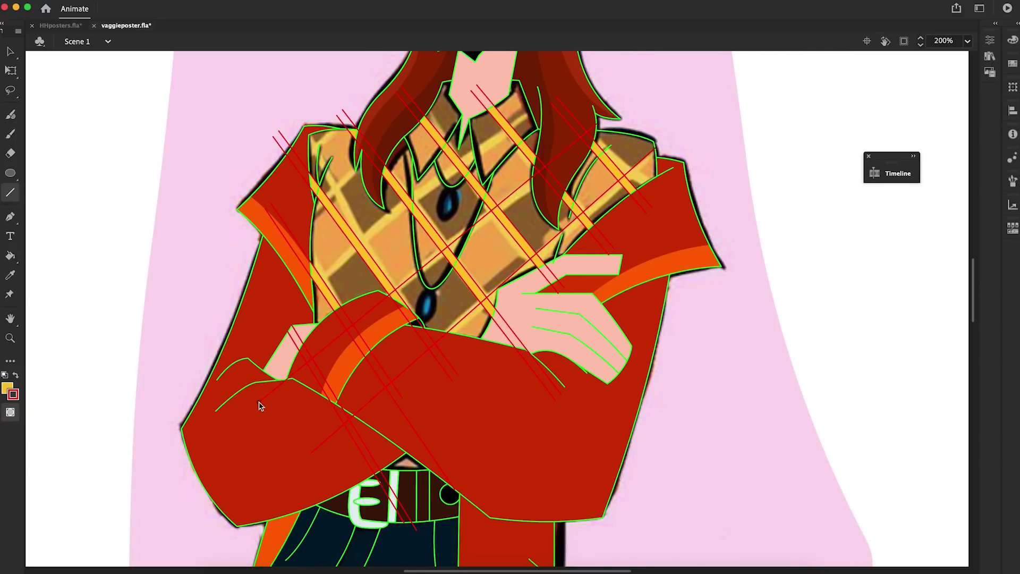
drag(532, 110, 298, 291)
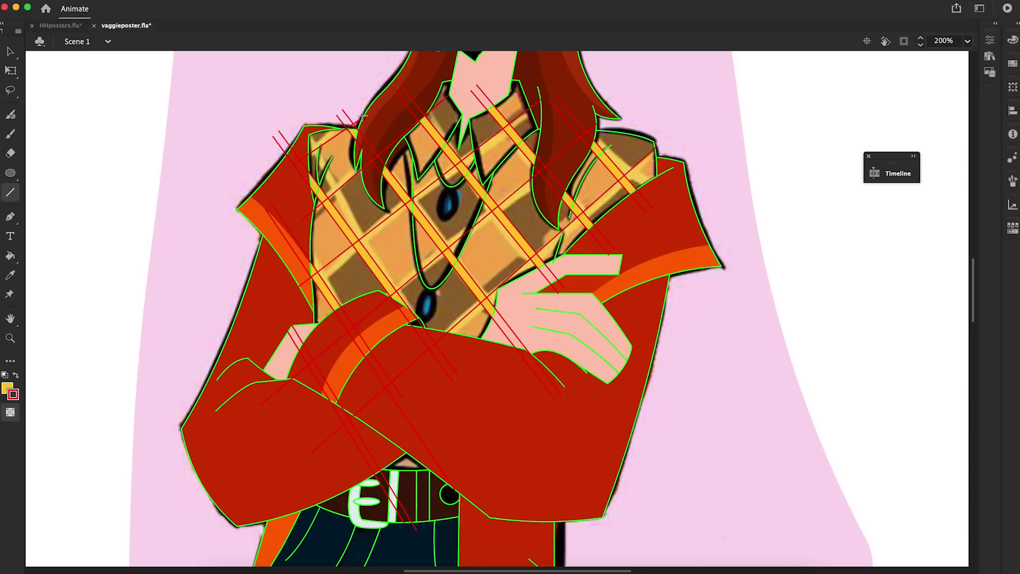
key(v)
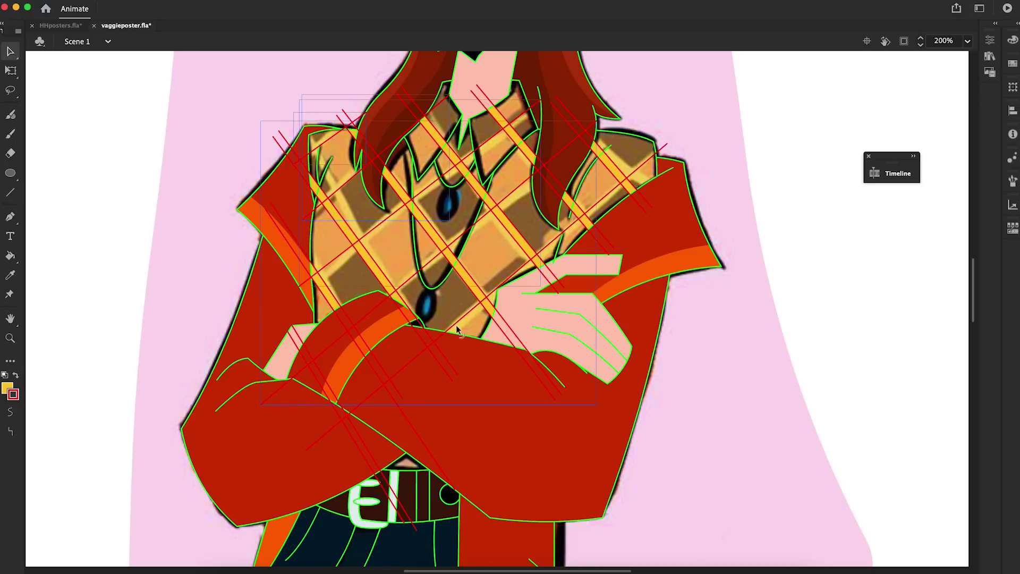
key(n)
drag(671, 232, 420, 448)
key(v)
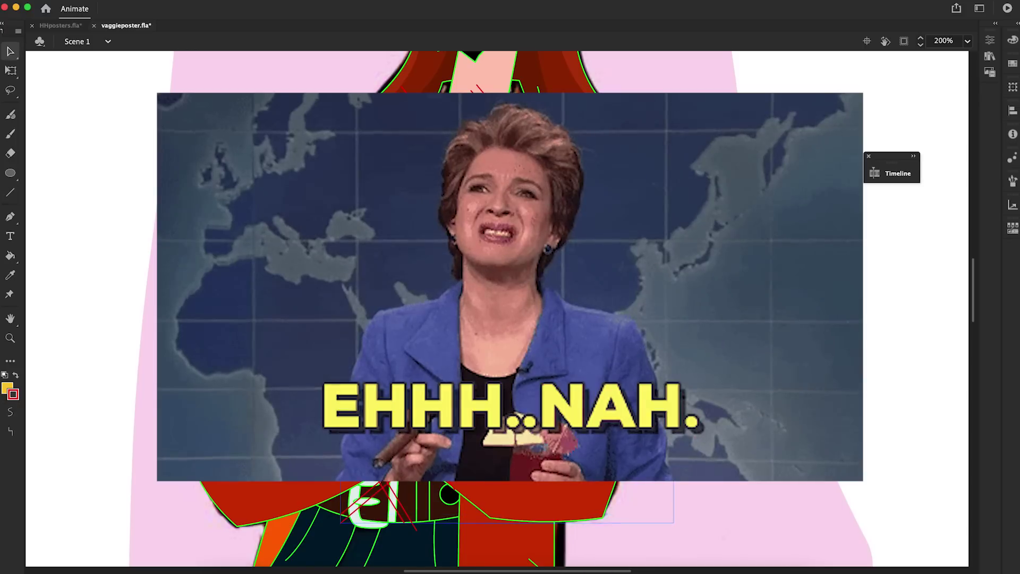
right_click(550, 498)
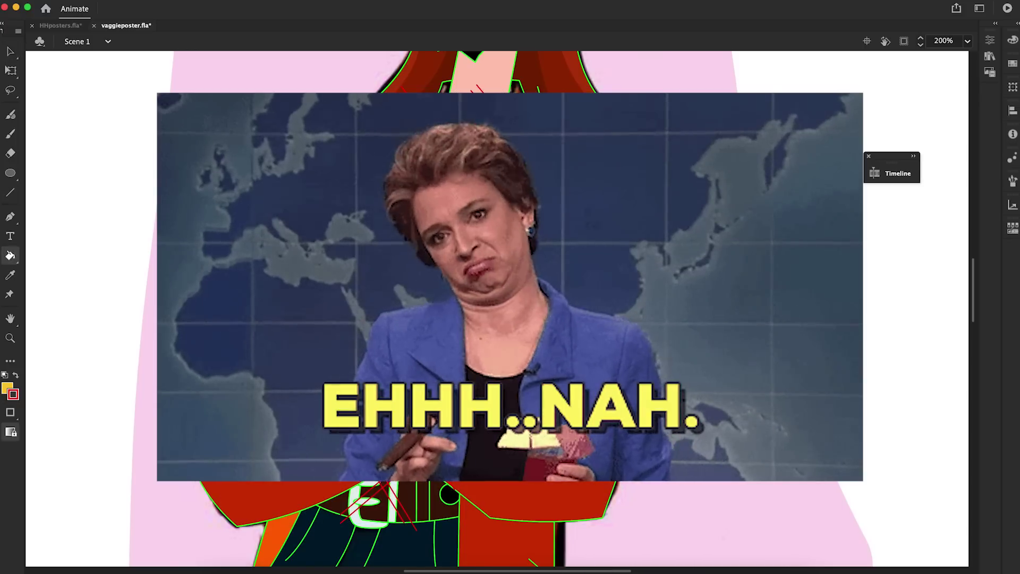
click(898, 173)
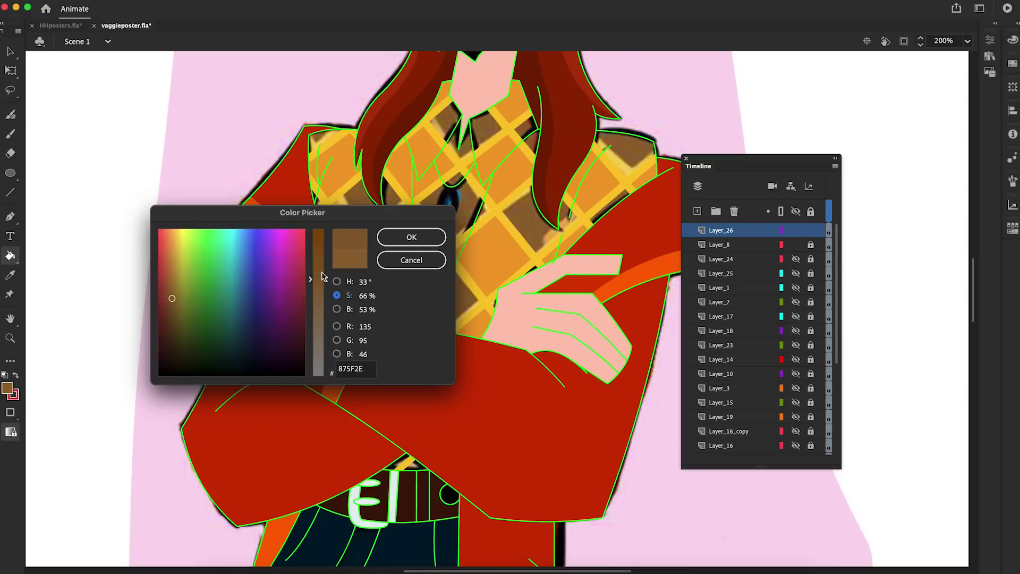
Mix a more saturated brown fill and fill the dark plaid squares on the shirt with it.
key(Return)
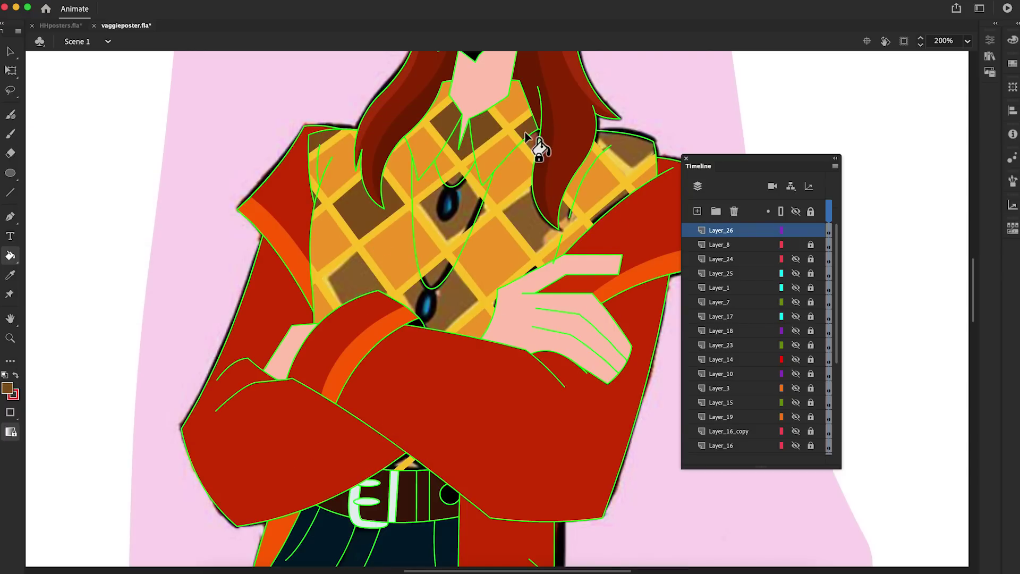
click(539, 223)
click(462, 207)
click(372, 266)
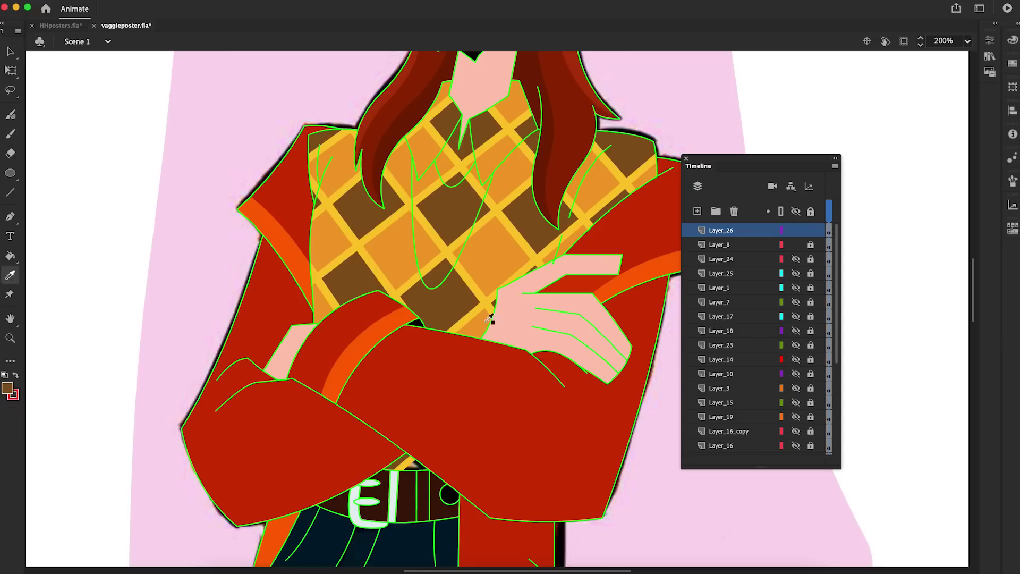
Fill the small shirt patch above the belt with the shirt's sampled orange and recolour the character's green line art black.
alt+click(417, 468)
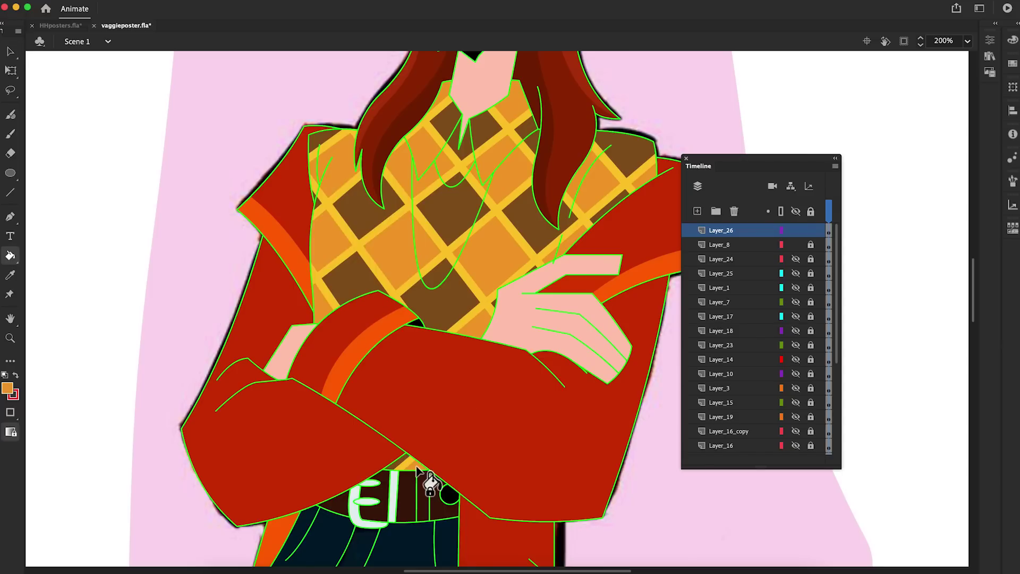
key(super+minus)
key(super+minus)
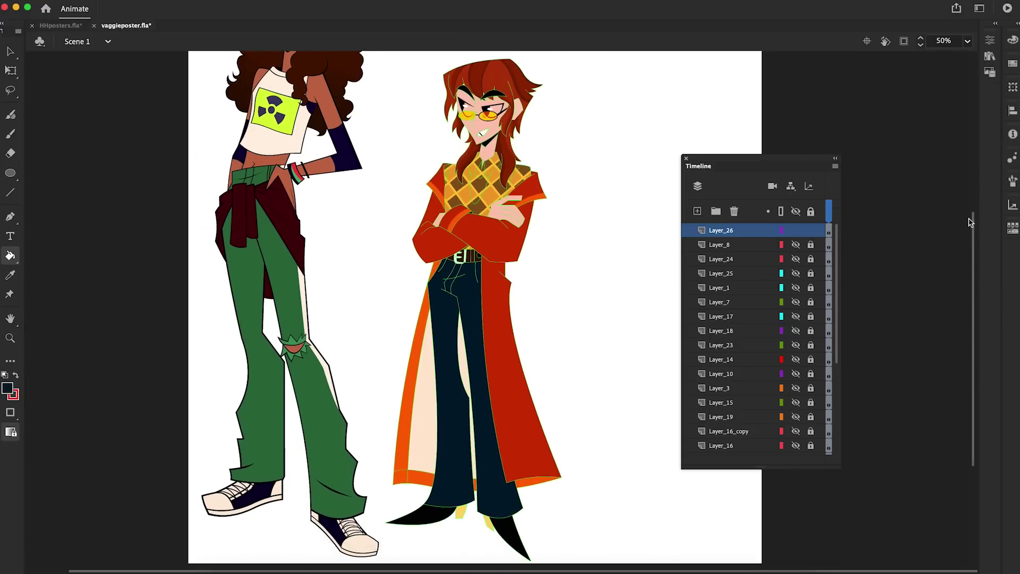
key(v)
scroll(843, 173, up, 3)
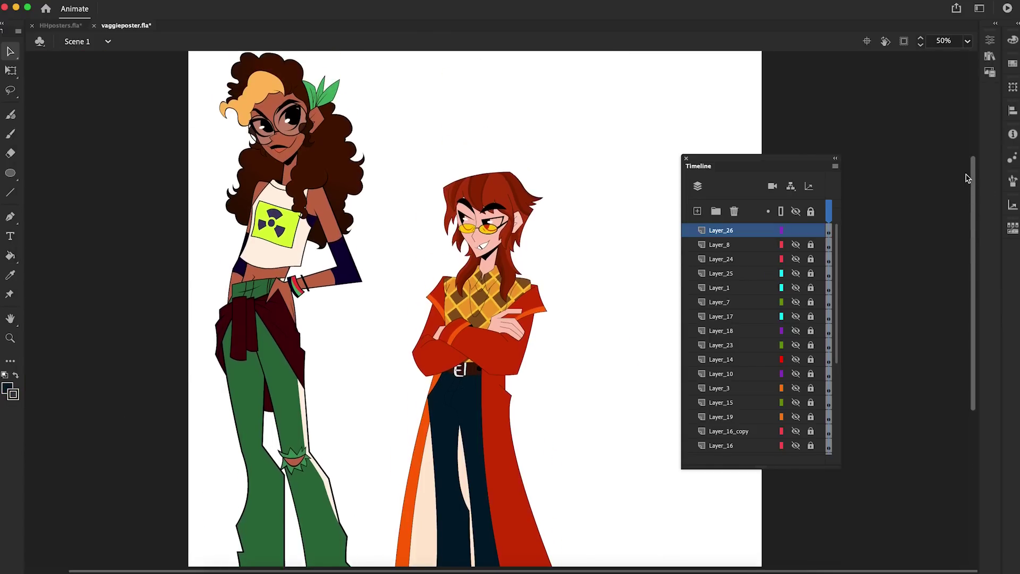
Select the whole red-haired character and thin all of its outline strokes to hairlines.
key(z)
key(super+equal)
key(super+equal)
key(super+equal)
key(v)
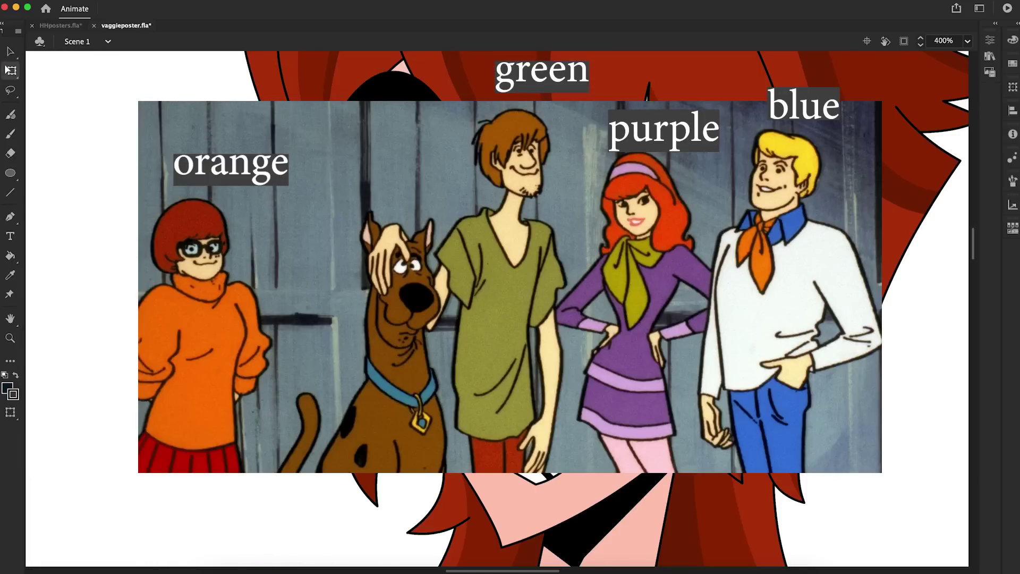
key(k)
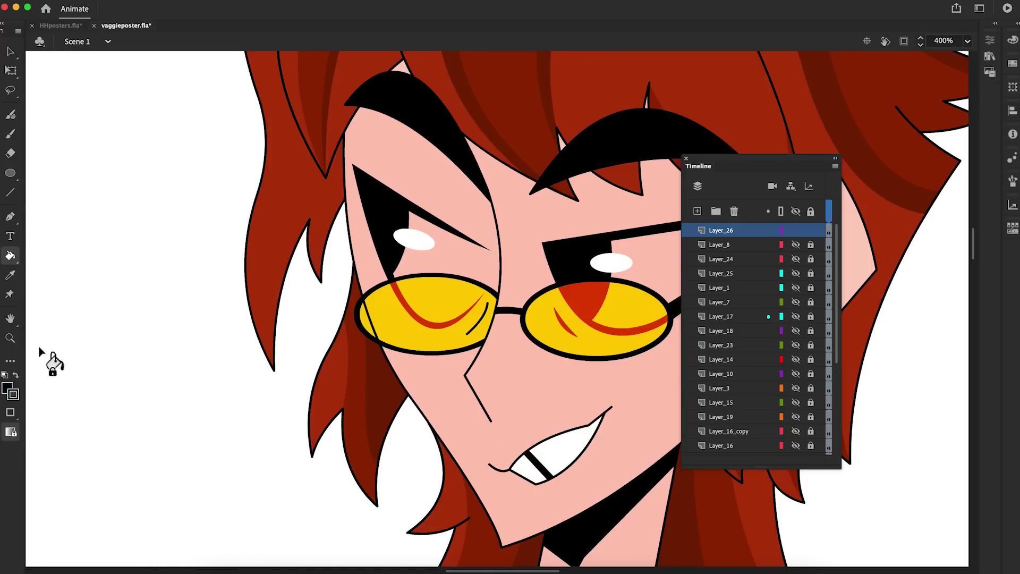
key(z)
key(super+minus)
key(super+minus)
key(super+minus)
key(v)
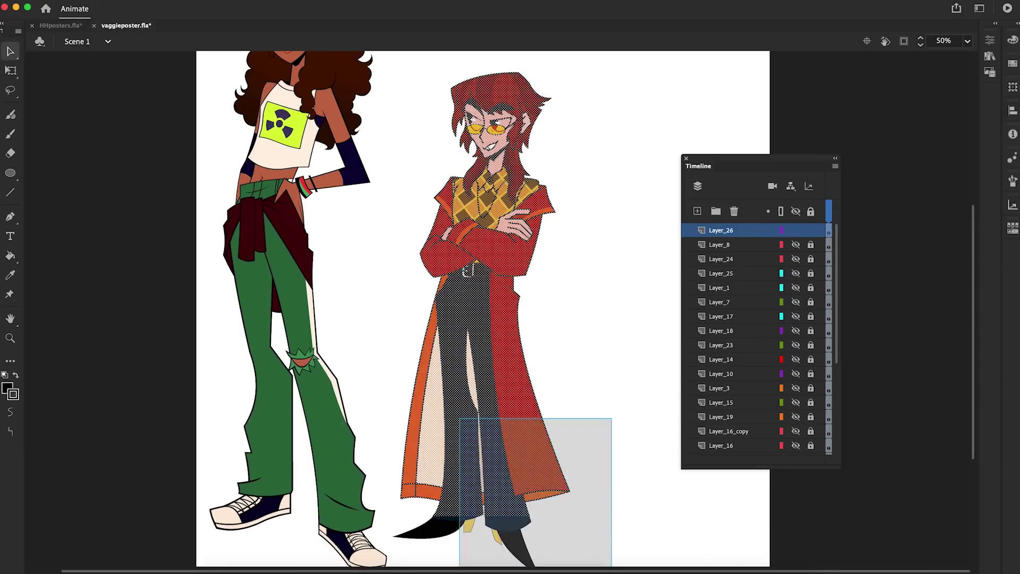
Duplicate the mouth's edge lines, offset them slightly and fill the gaps black to form a tapered mouth outline.
key(z)
click(510, 110)
click(509, 110)
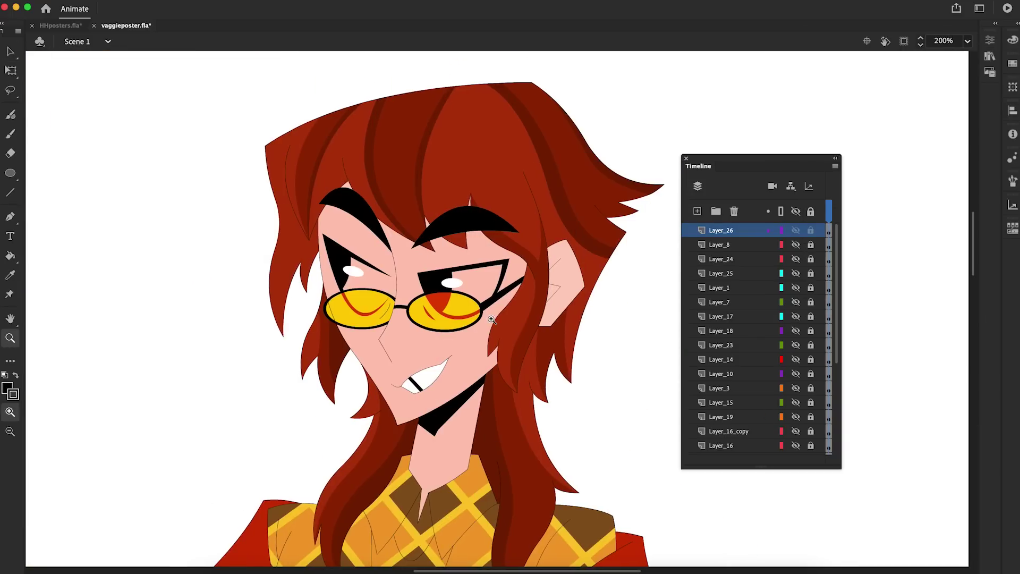
click(425, 392)
key(v)
right_click(527, 270)
click(558, 324)
right_click(354, 336)
click(396, 371)
click(482, 330)
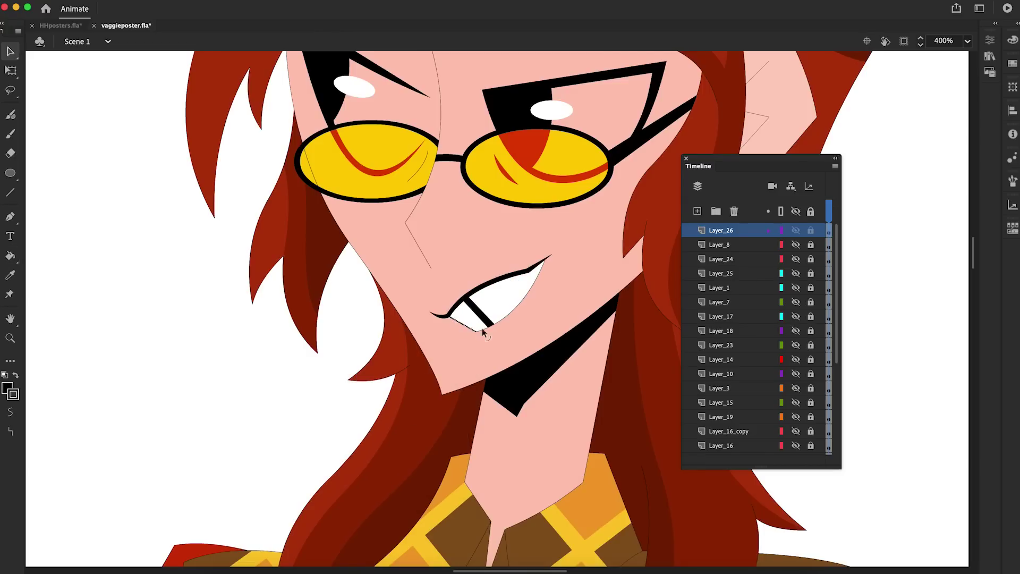
key(z)
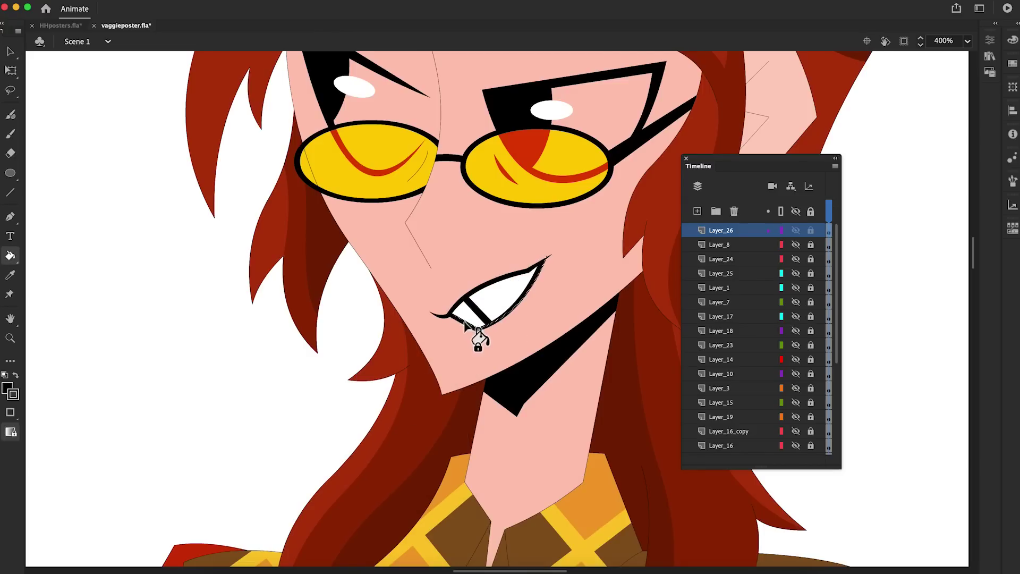
Offset copies of the hair's top and front outer edges slightly outward from the head.
alt+click(437, 363)
alt+click(437, 363)
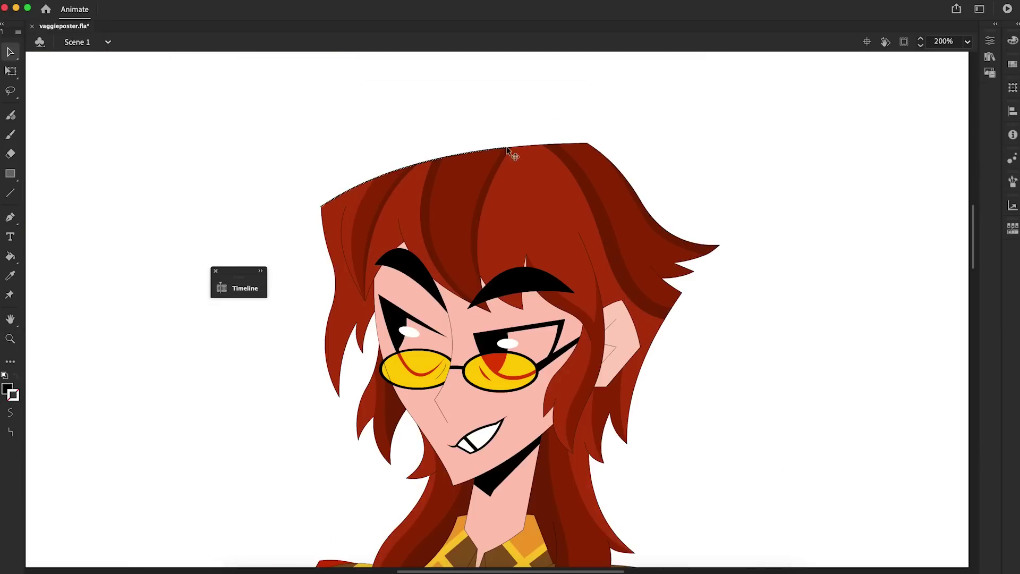
key(Up)
key(Up)
click(327, 259)
key(Left)
click(357, 327)
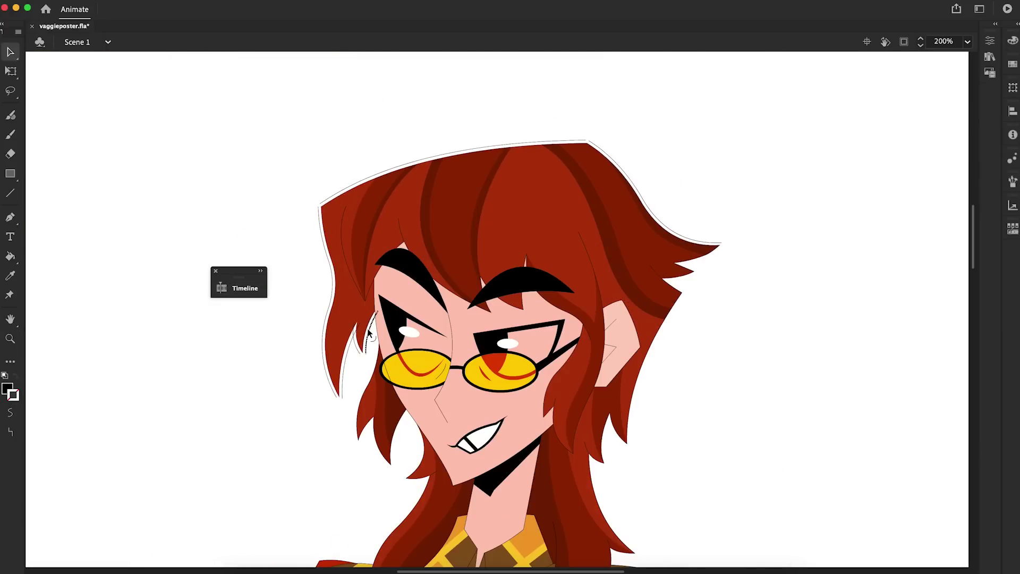
Offset a copy of the face contour line and fill the small front lock's doubled outline black.
scroll(313, 541, up, 5)
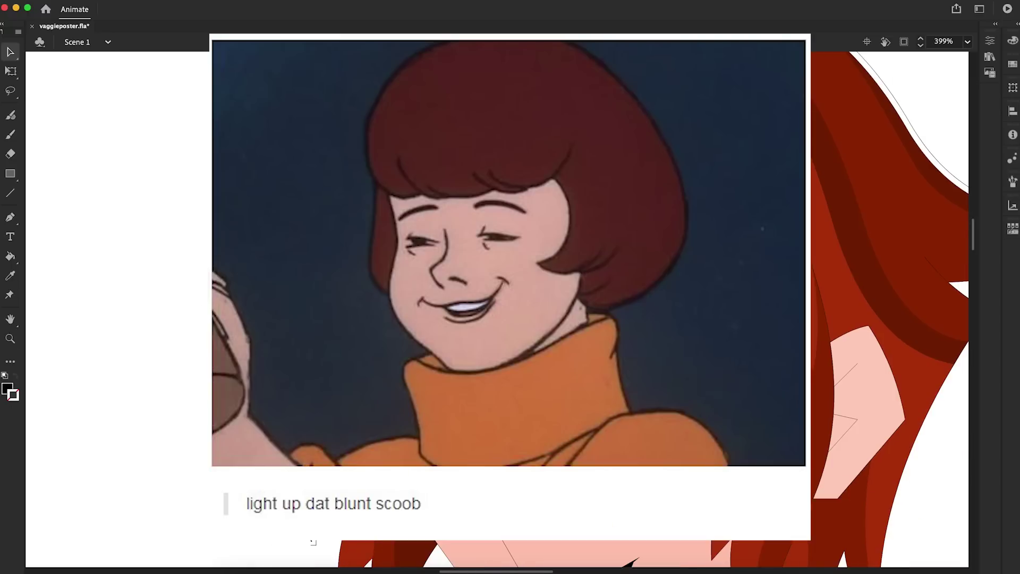
scroll(975, 243, down, 4)
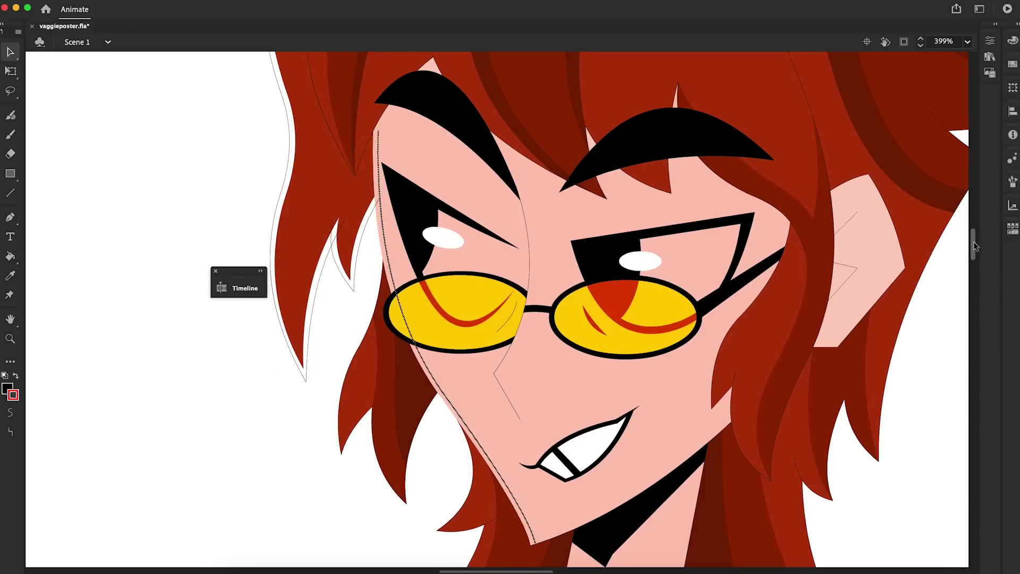
key(k)
scroll(975, 243, up, 3)
key(v)
click(308, 376)
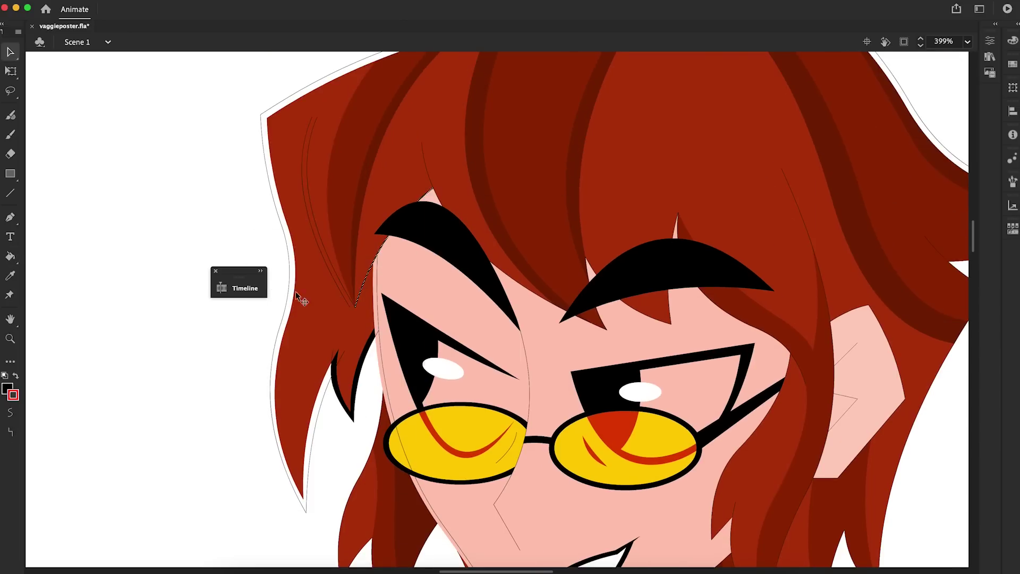
Offset a copy of the brow-to-nose line and fill the forehead, cheek and nose outlines black.
click(259, 433)
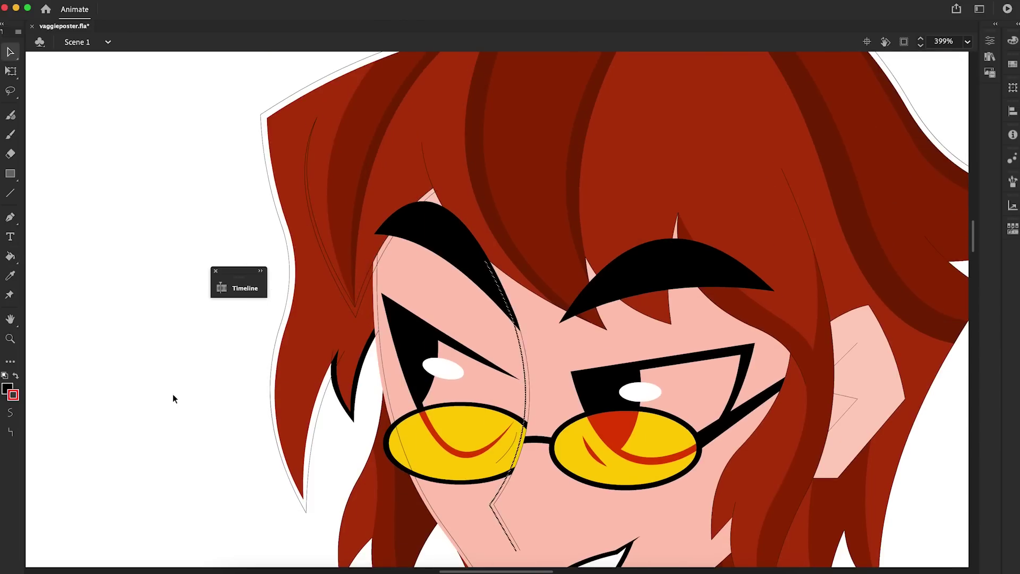
key(i)
click(404, 467)
click(430, 210)
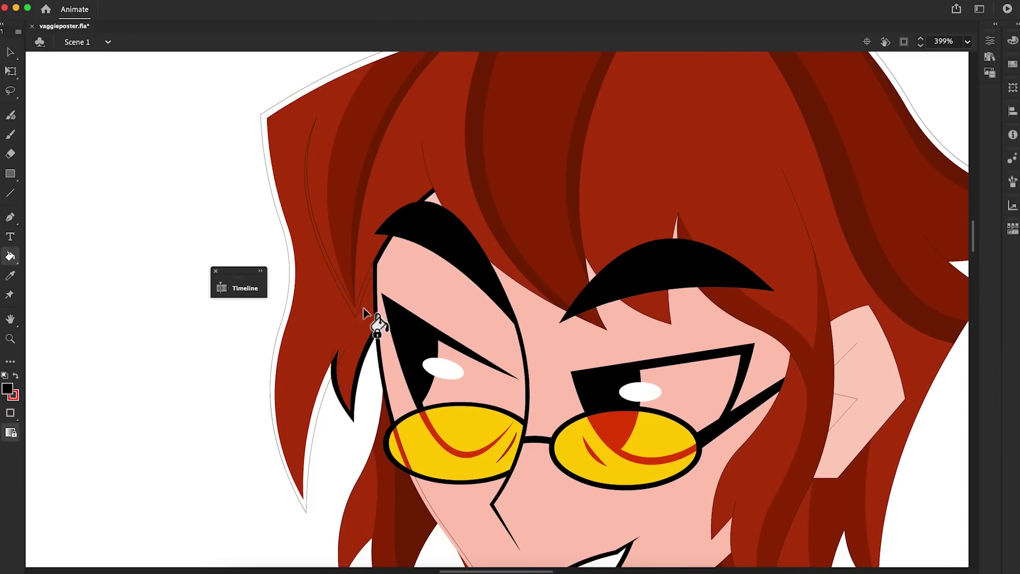
Thicken the jawline, front hair strands and fringe edge with offset lines filled black.
click(332, 239)
scroll(975, 246, down, 7)
key(k)
scroll(975, 246, up, 4)
scroll(975, 245, up, 2)
key(v)
right_click(611, 309)
click(432, 171)
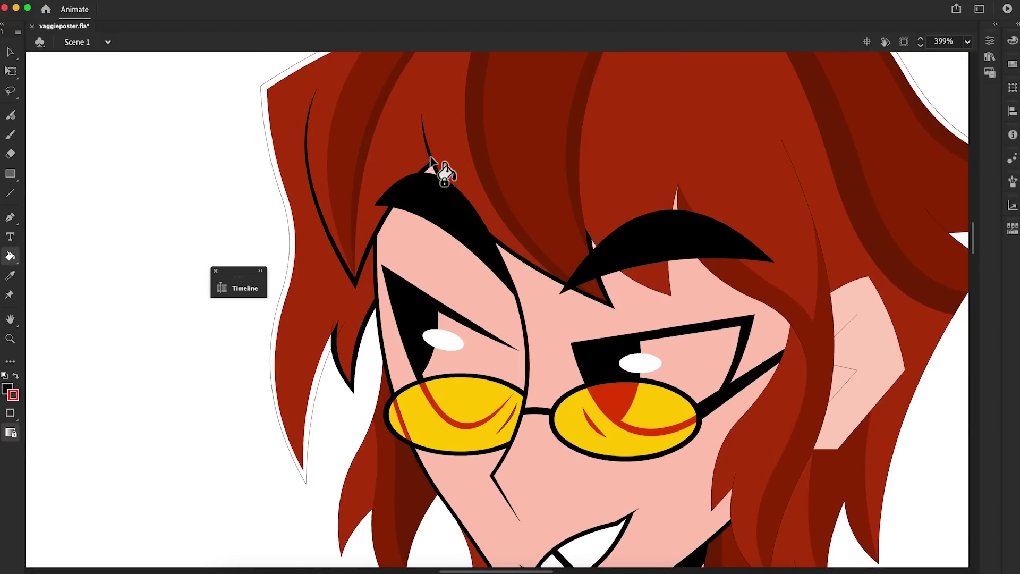
Join offset lines around the swept hair tips at the back of the head and fill the outer hair outline black.
scroll(903, 217, right, 4)
right_click(895, 226)
click(904, 317)
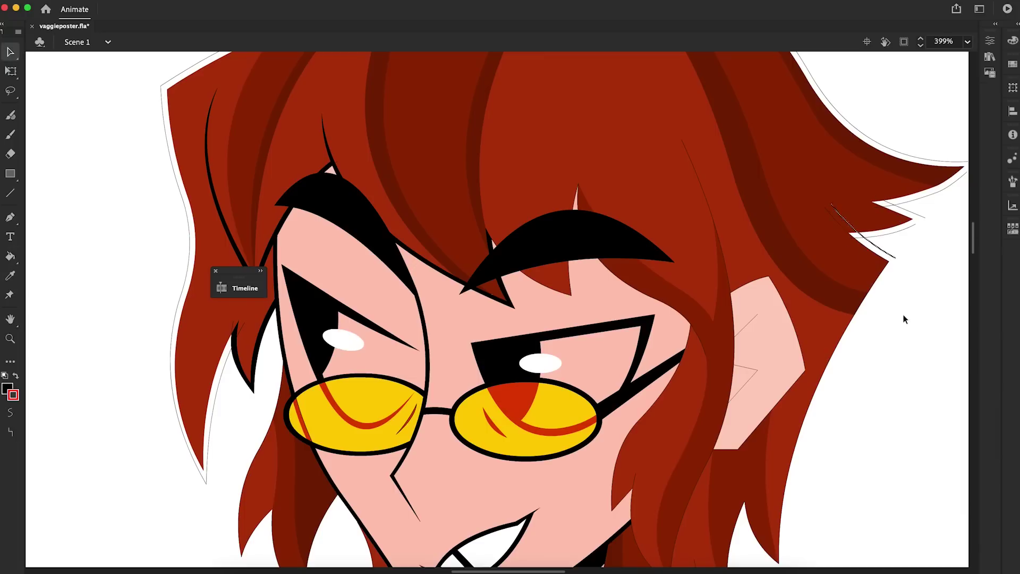
scroll(897, 264, right, 3)
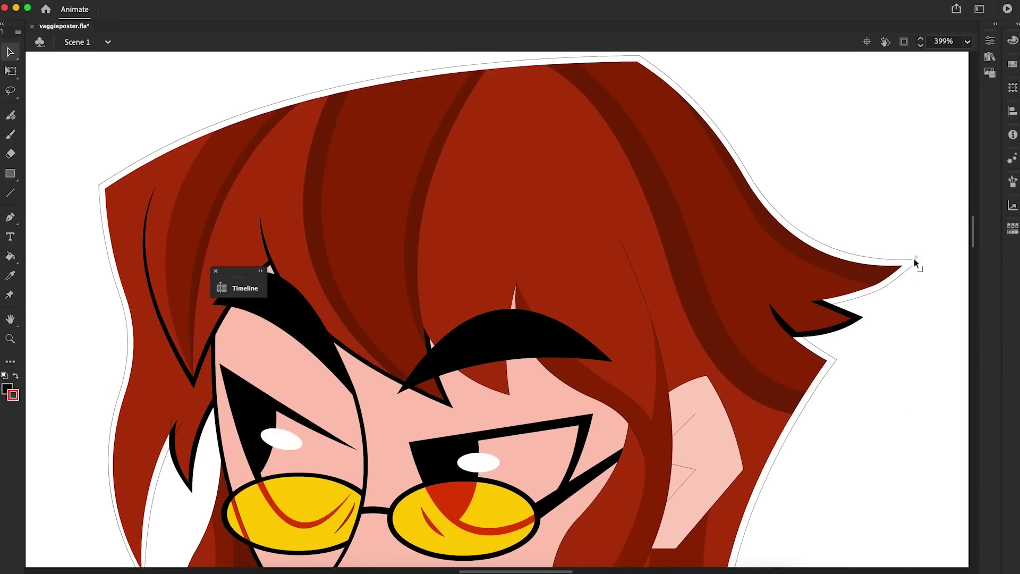
click(903, 264)
Thicken the outlines of the side fringe, ear and hair locks around the ear with offset lines filled black.
right_click(819, 394)
click(831, 431)
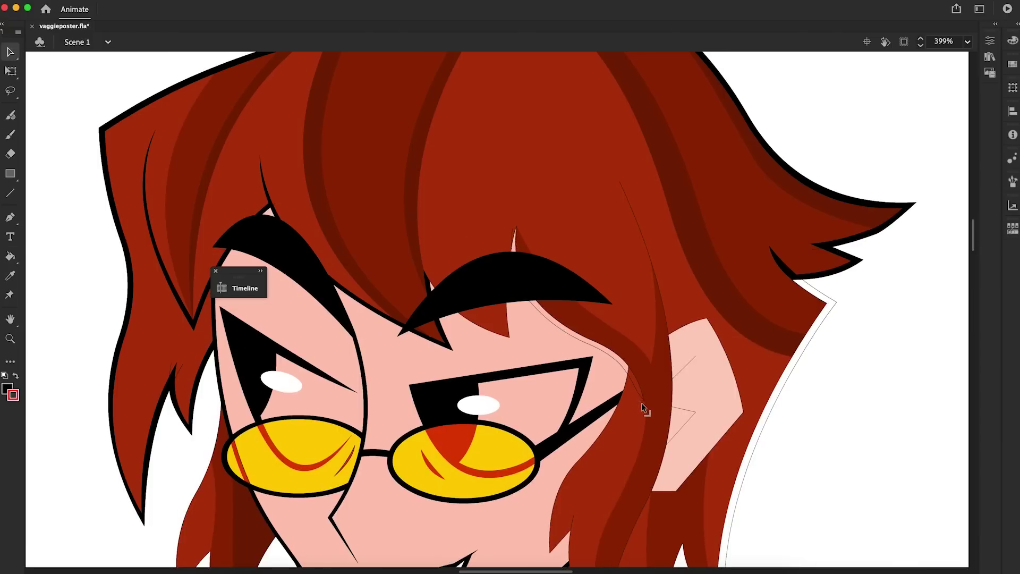
scroll(641, 402, down, 3)
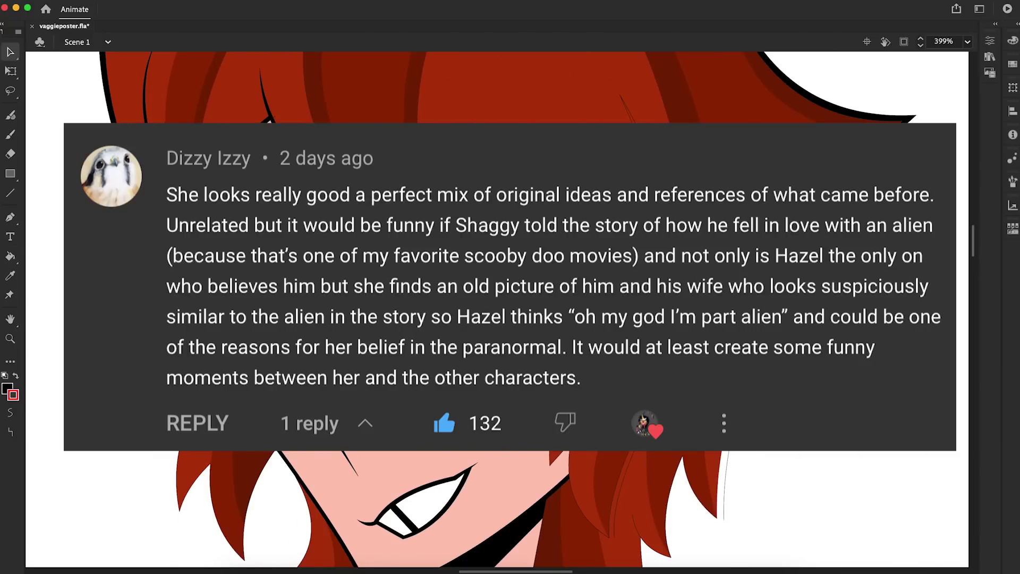
key(k)
key(v)
click(547, 474)
drag(688, 491, 713, 525)
drag(722, 348, 712, 345)
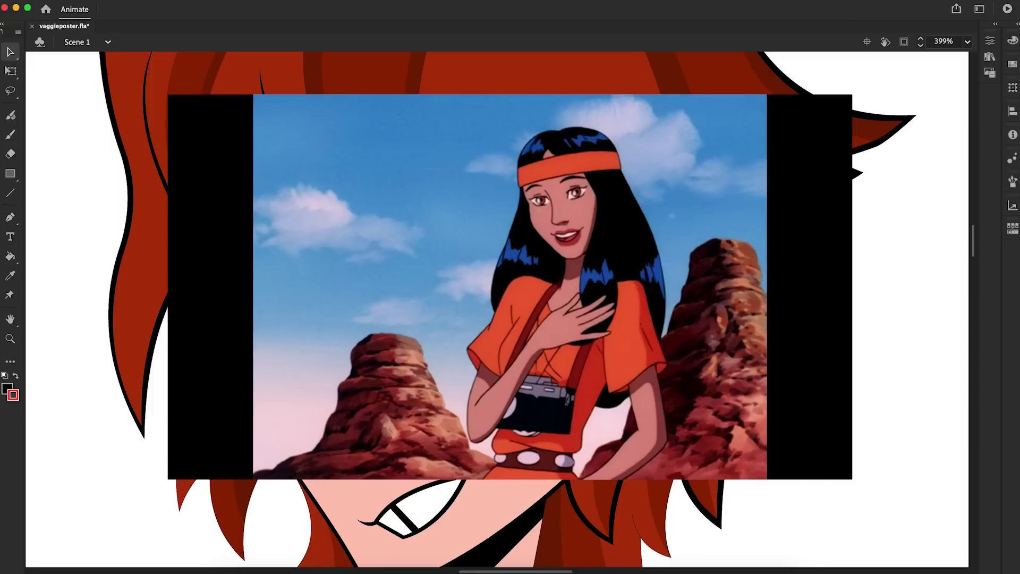
Build black tapered outlines around the two locks beside the cheek and the small lock below the ear.
scroll(922, 330, down, 5)
click(245, 361)
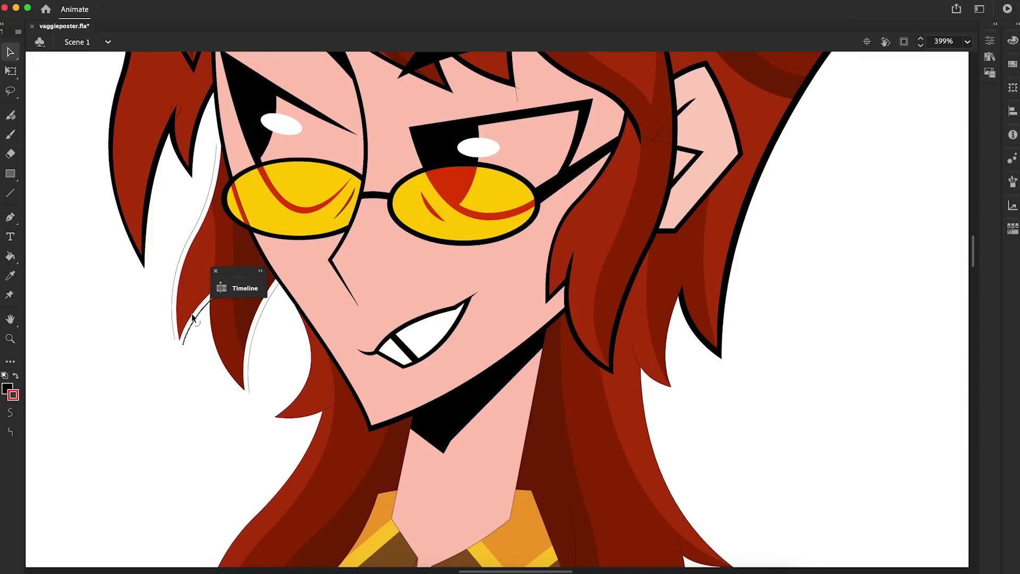
drag(193, 317, 213, 328)
drag(219, 133, 220, 134)
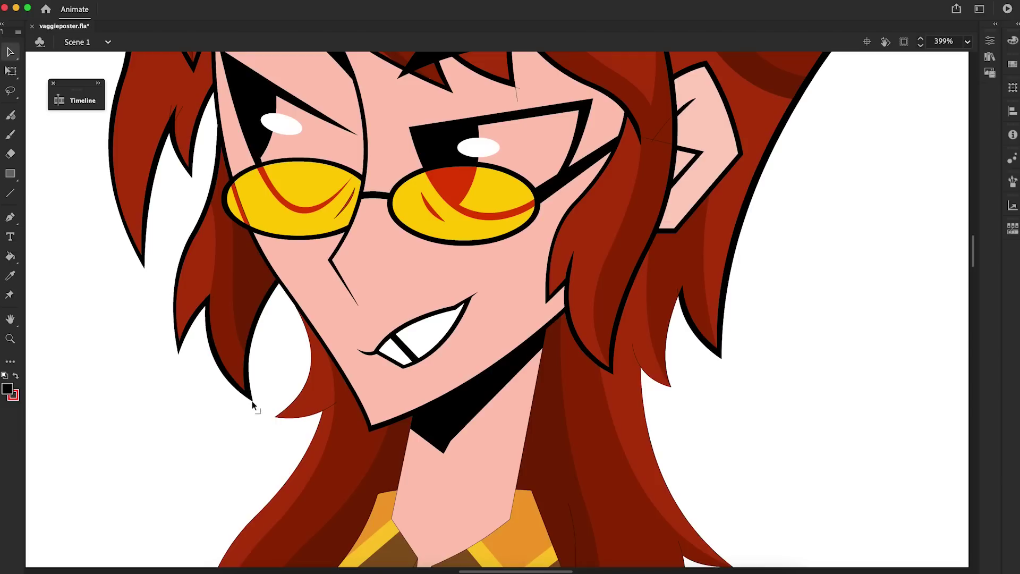
drag(679, 394, 680, 394)
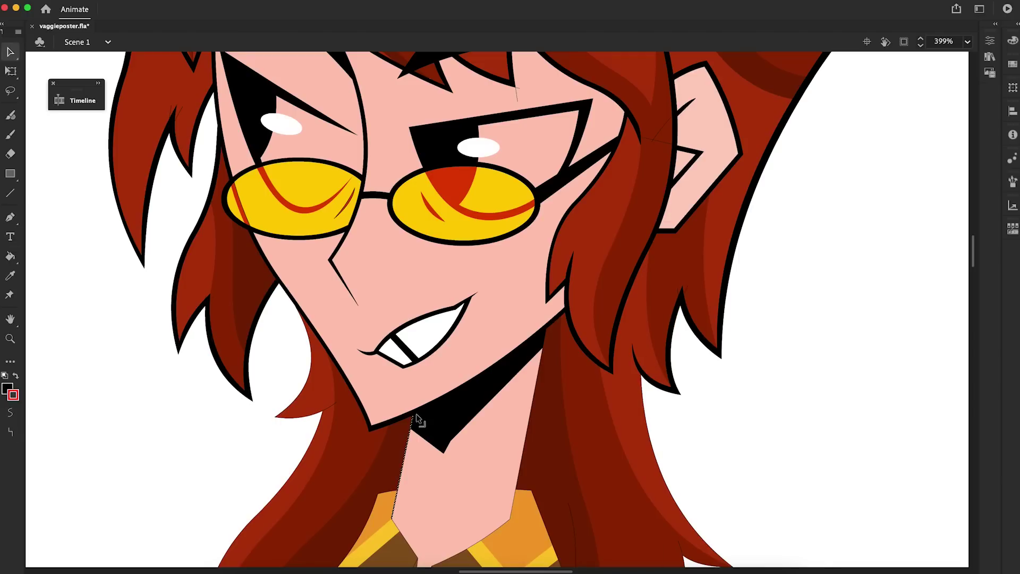
Thicken the neck and neckline edges, the curl below the cheek and the outer edge of the long right lock in black.
scroll(418, 420, down, 3)
key(k)
key(v)
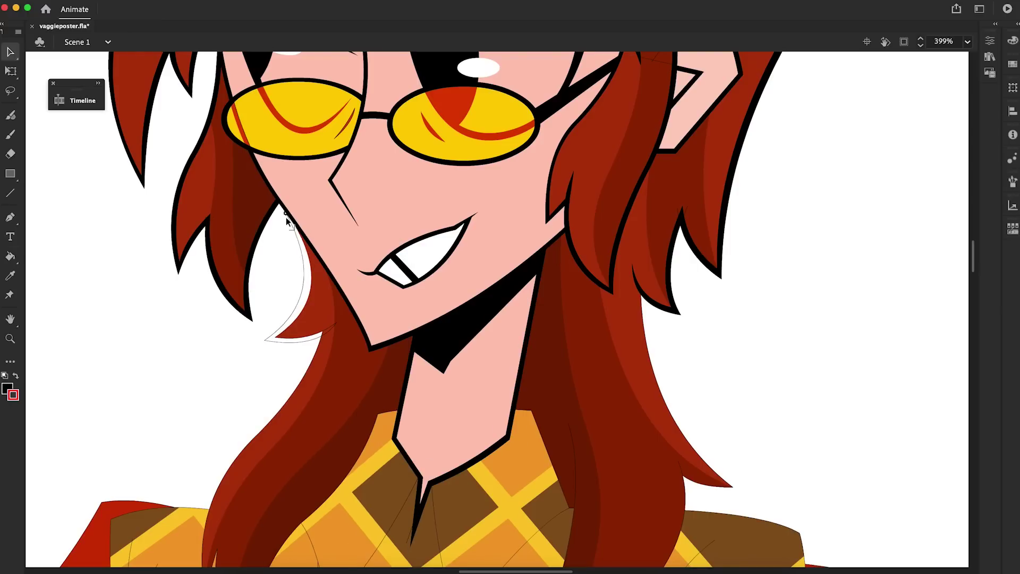
drag(287, 220, 287, 221)
drag(705, 486, 733, 495)
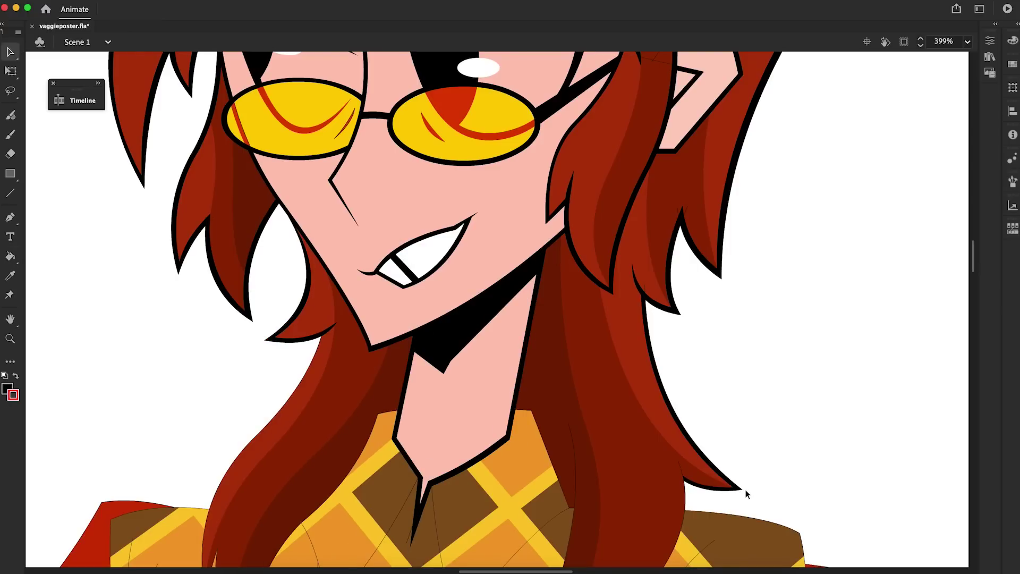
Fill black outlines along the lower part of the long right lock and the shirt fold beside it.
scroll(684, 480, down, 5)
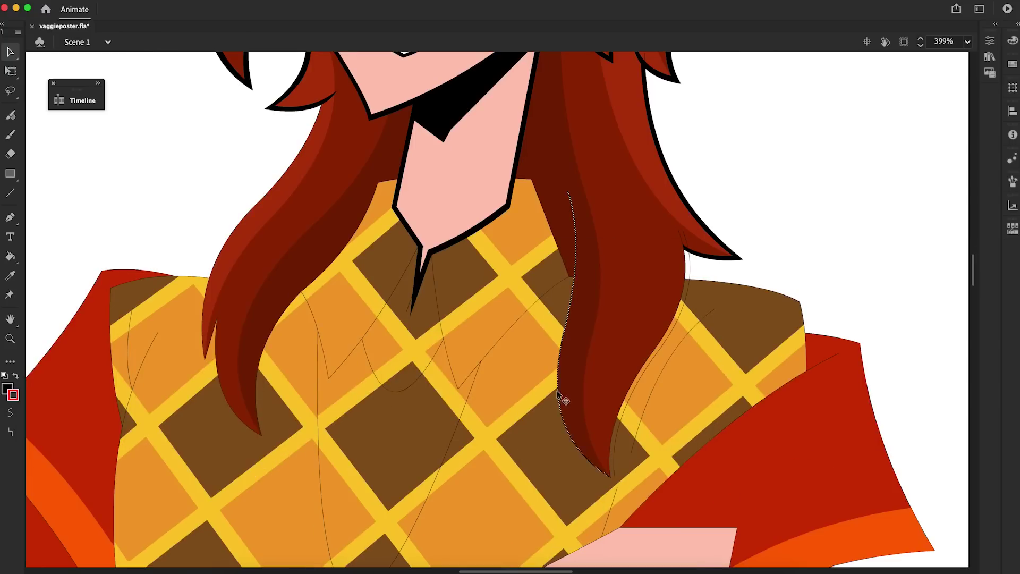
key(s)
click(619, 483)
click(569, 376)
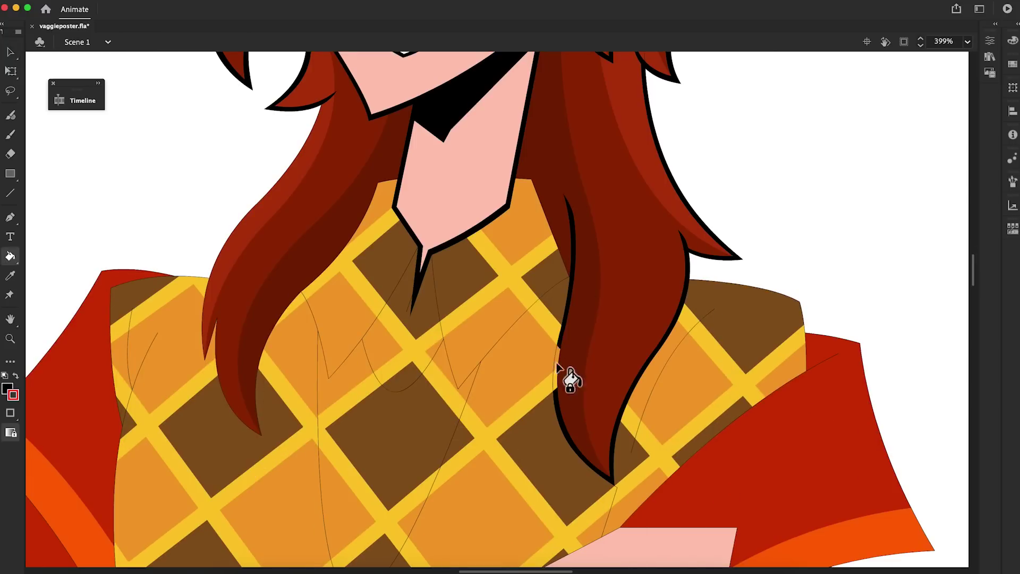
click(640, 407)
Offset the back collar, right shoulder and coat-edge lines and fill the right shoulder's outline black.
key(v)
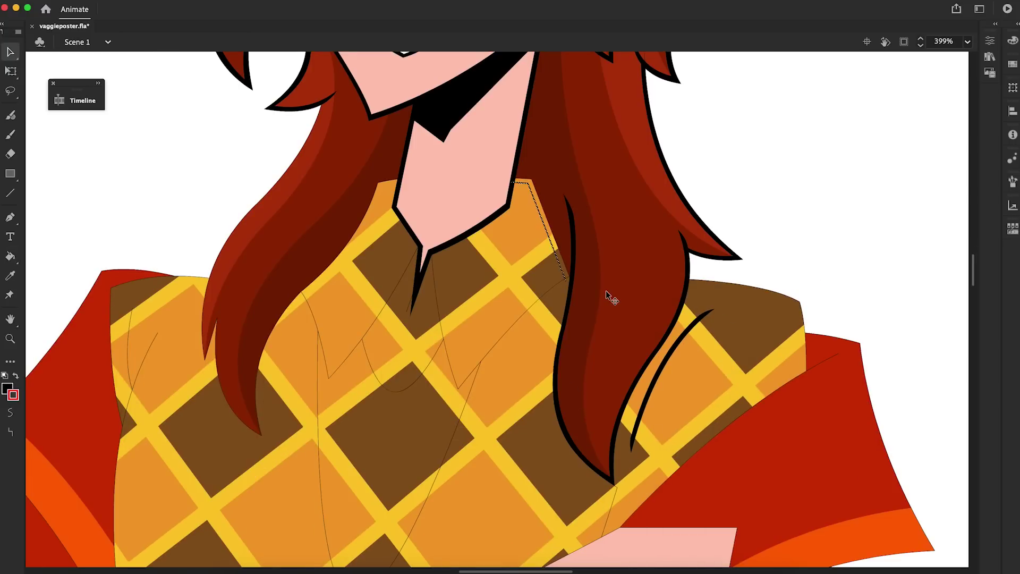
click(700, 283)
click(805, 349)
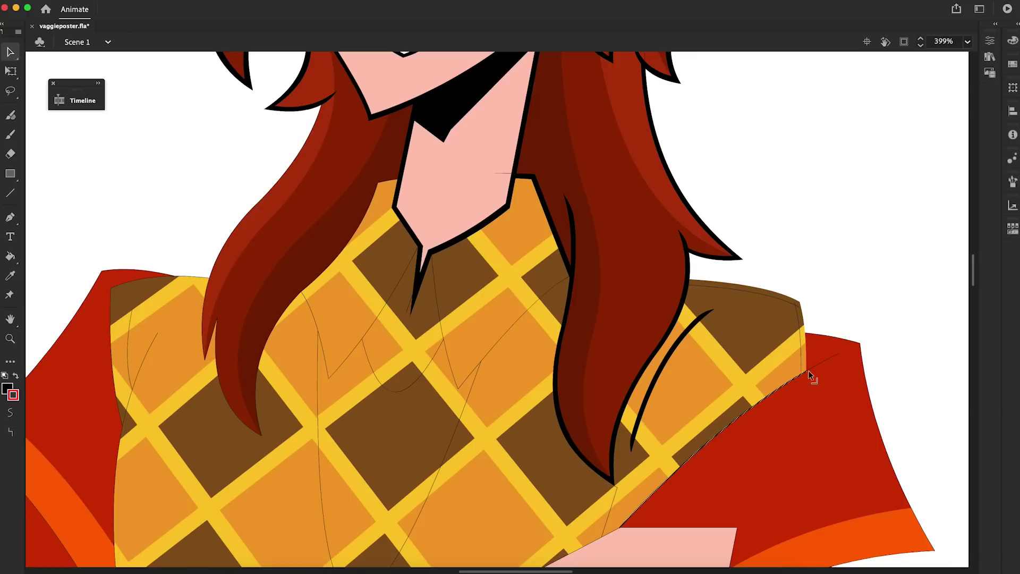
key(s)
click(802, 319)
Fill black outlines along the long left lock's inner edge and around the right collar flap.
click(354, 245)
click(354, 244)
key(v)
click(534, 307)
key(s)
click(533, 305)
click(437, 269)
Outline the split tips and outer edge of the long left lock with offset lines filled black.
key(v)
click(223, 393)
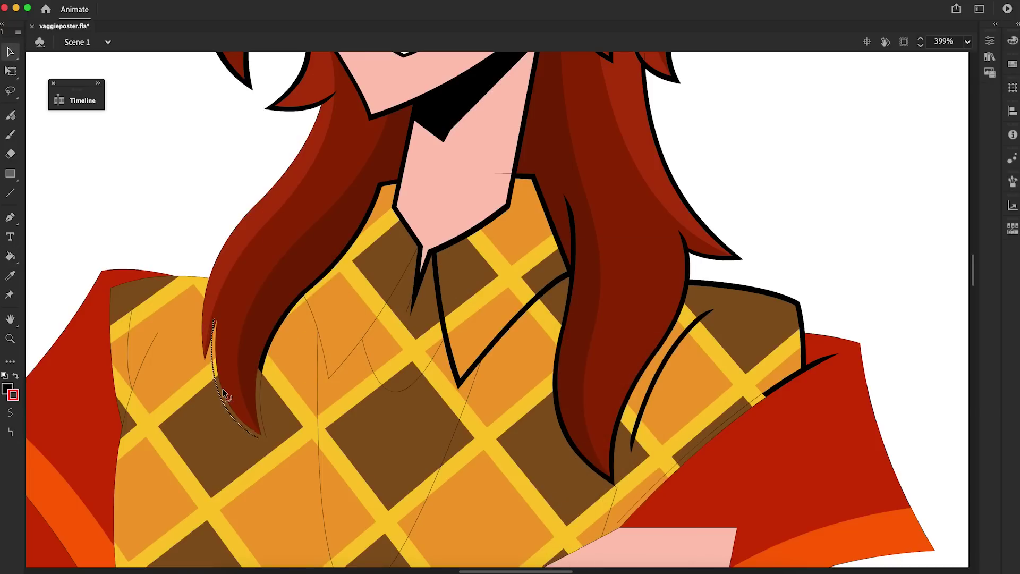
key(s)
click(269, 449)
key(v)
click(214, 334)
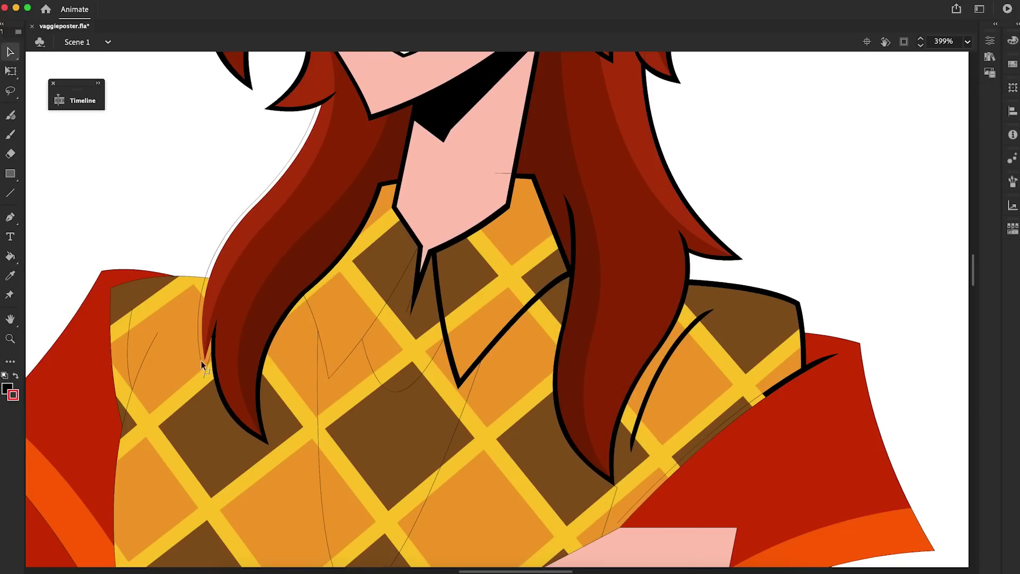
key(s)
click(207, 364)
Thicken both edges of the left collar flap with offset lines filled black.
click(316, 332)
key(v)
click(399, 284)
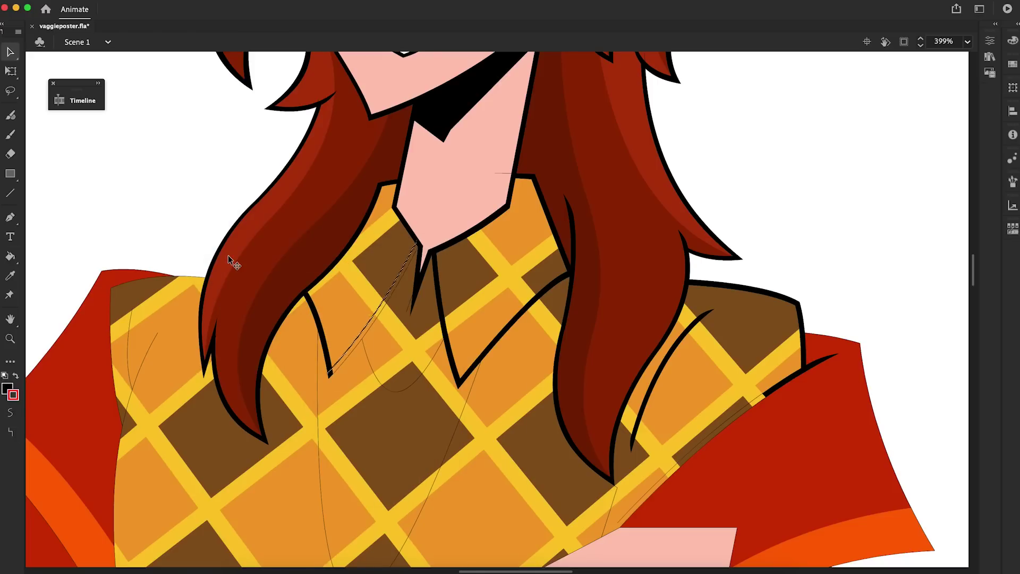
key(s)
click(371, 314)
Thicken the shirt's left shoulder line, left side edge and adjacent vertical fold with offset lines filled black.
key(v)
click(154, 279)
key(s)
click(152, 282)
key(v)
click(118, 410)
key(s)
click(118, 410)
key(v)
key(s)
click(133, 314)
key(v)
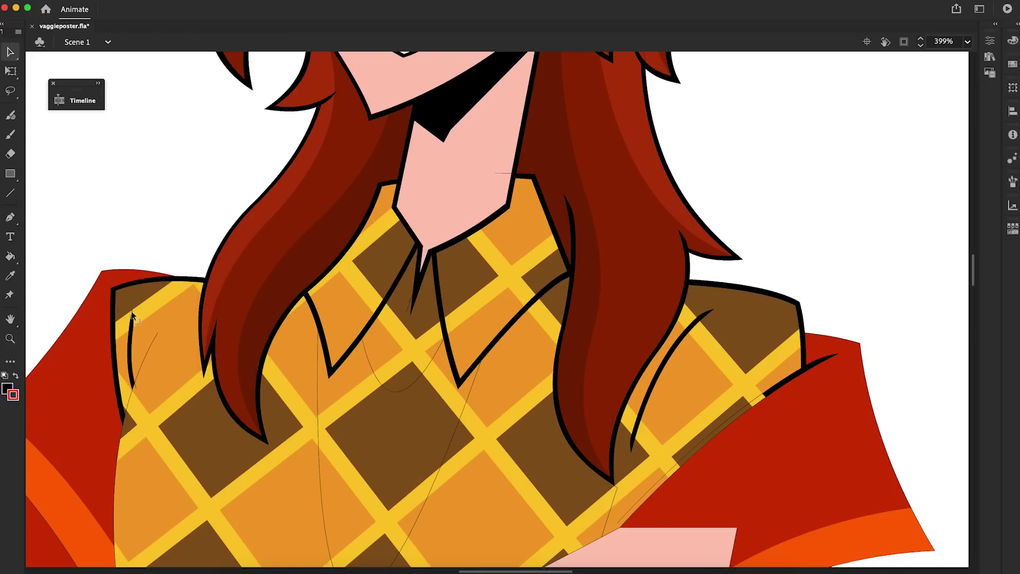
Add offset lines along the shirt's lower-left fold and side edge and the right coat opening.
scroll(132, 399, down, 5)
right_click(48, 162)
key(Escape)
key(s)
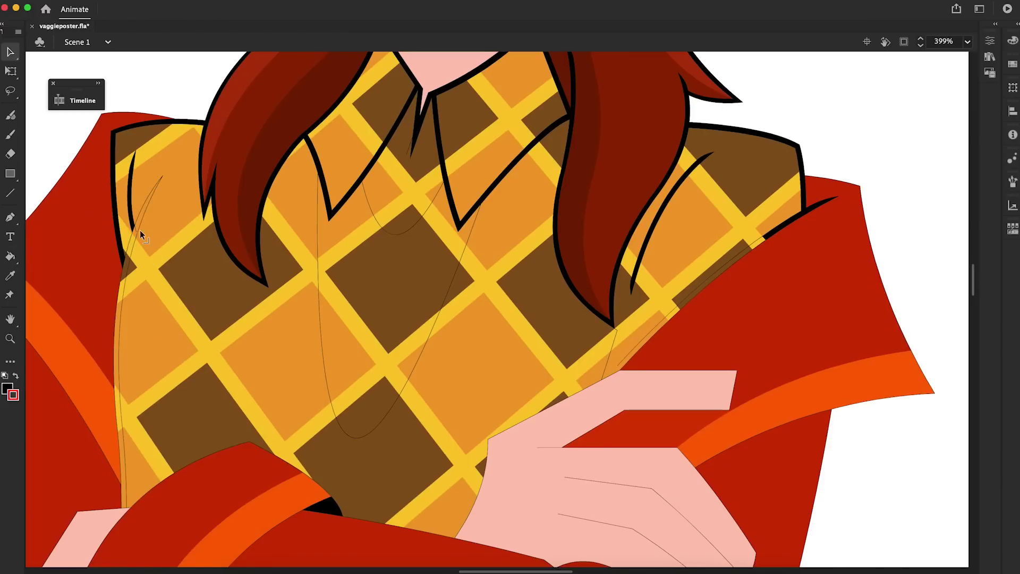
click(147, 205)
click(122, 393)
click(670, 344)
Join the offset lines at the hand's upper corner and fill the wrist and upper hand edges black.
key(v)
click(487, 466)
key(ctrl+=)
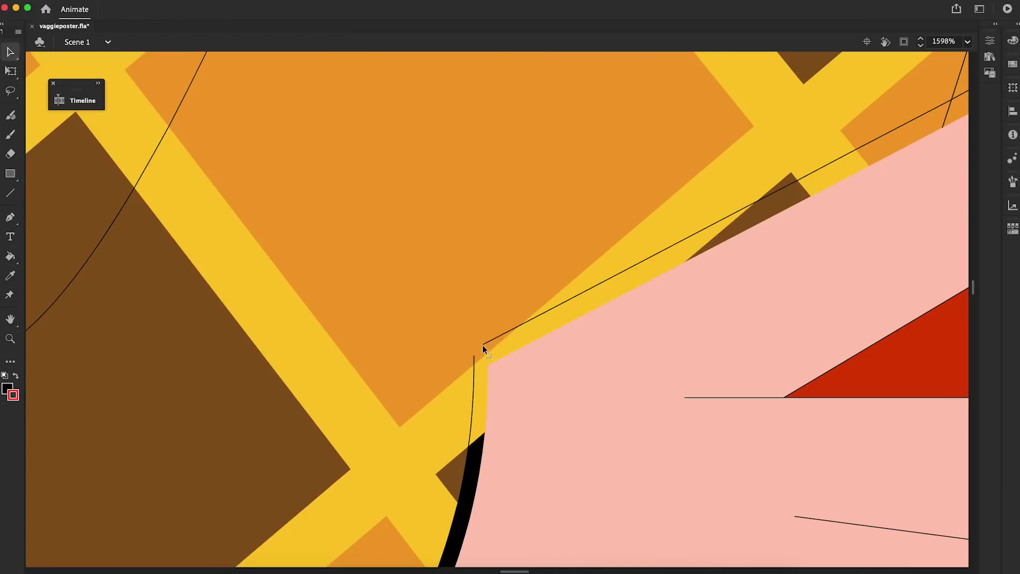
scroll(510, 308, down, 3)
key(k)
key(ctrl+minus)
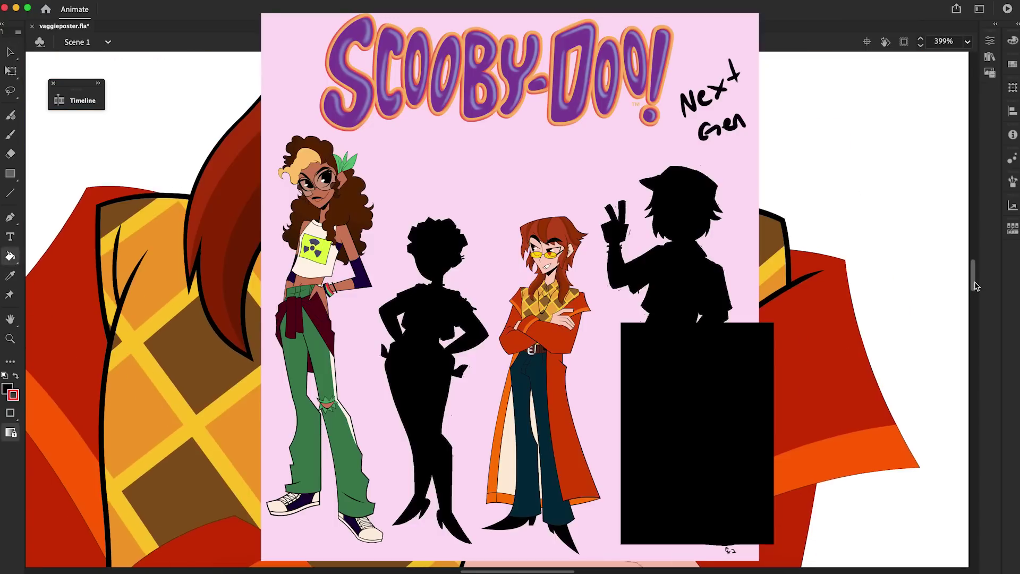
Fill the necklace and shirt outlines black and offset the left coat lapel's edges.
key(v)
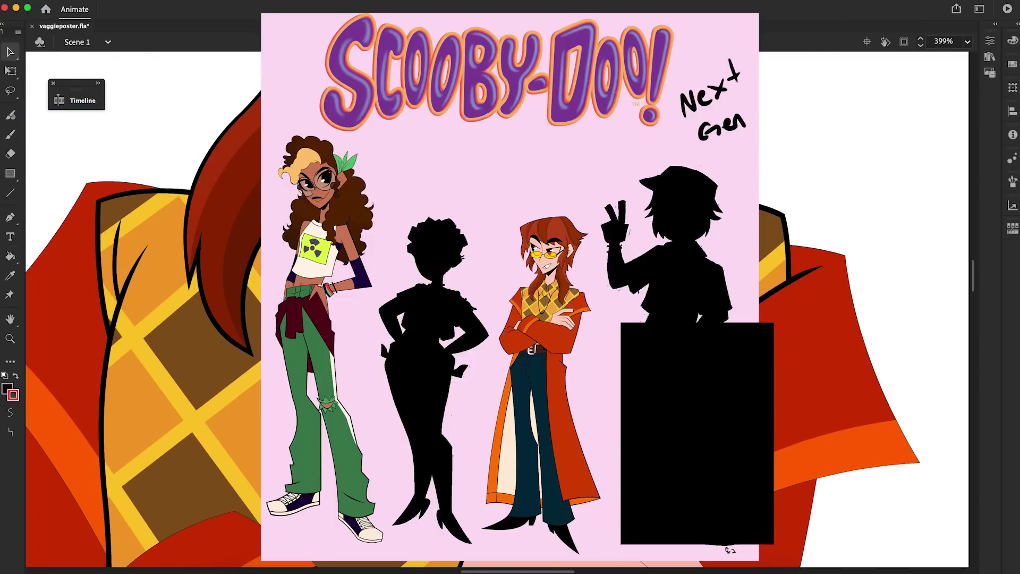
key(k)
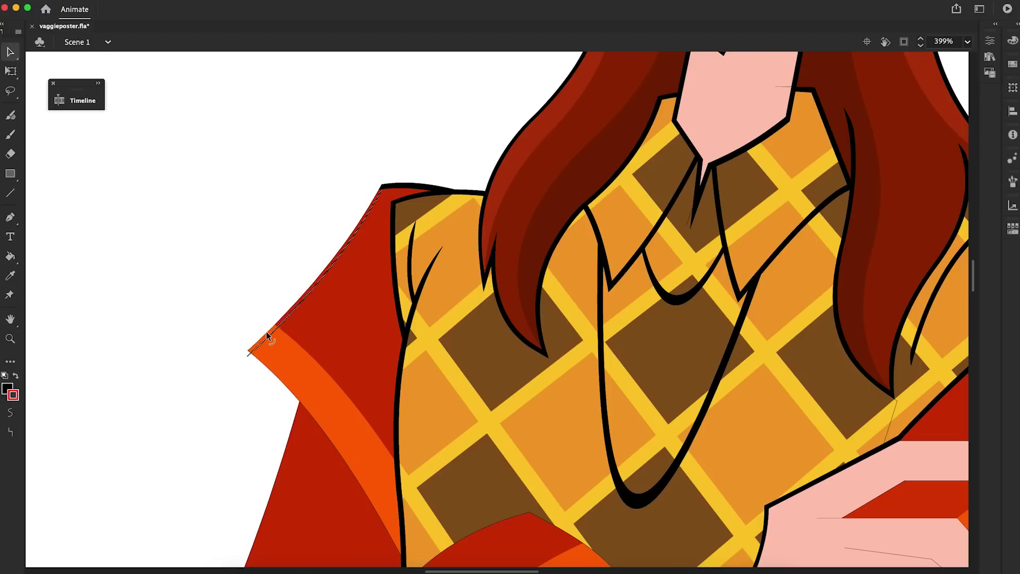
click(276, 335)
click(319, 420)
Change the stroke colour of the selected line work on the head, hair and shirt.
key(super+minus)
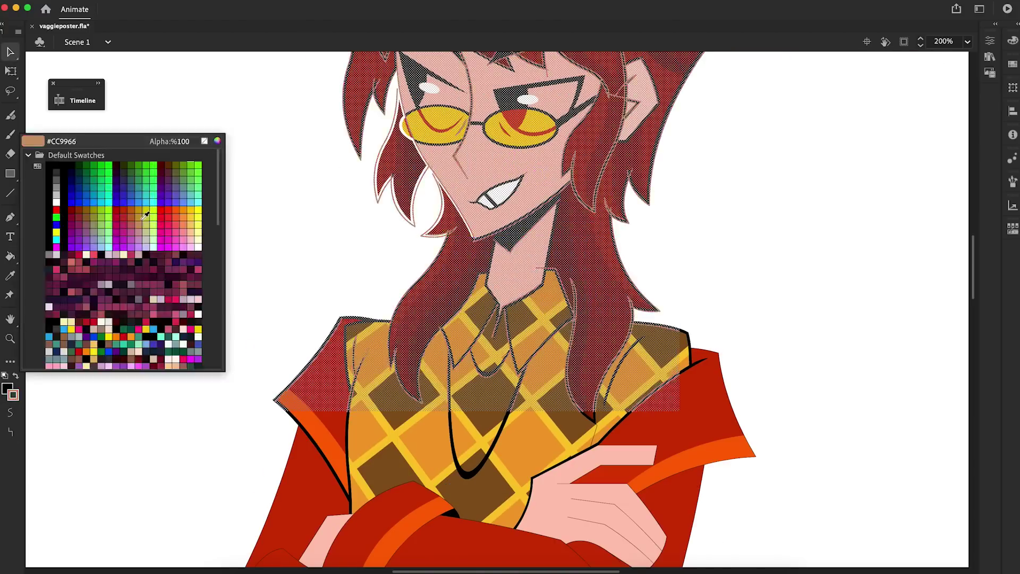
click(162, 211)
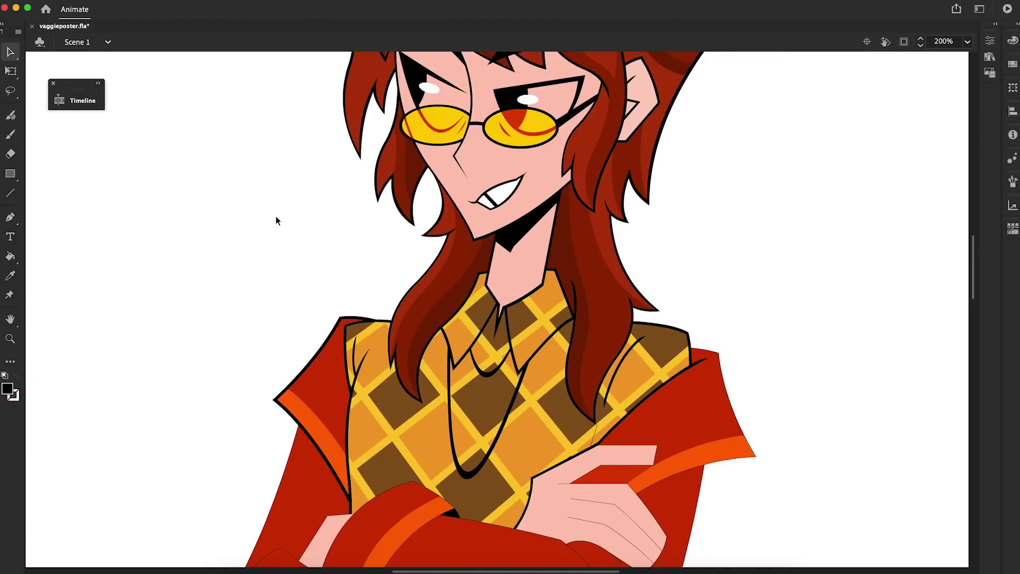
drag(972, 262, 972, 285)
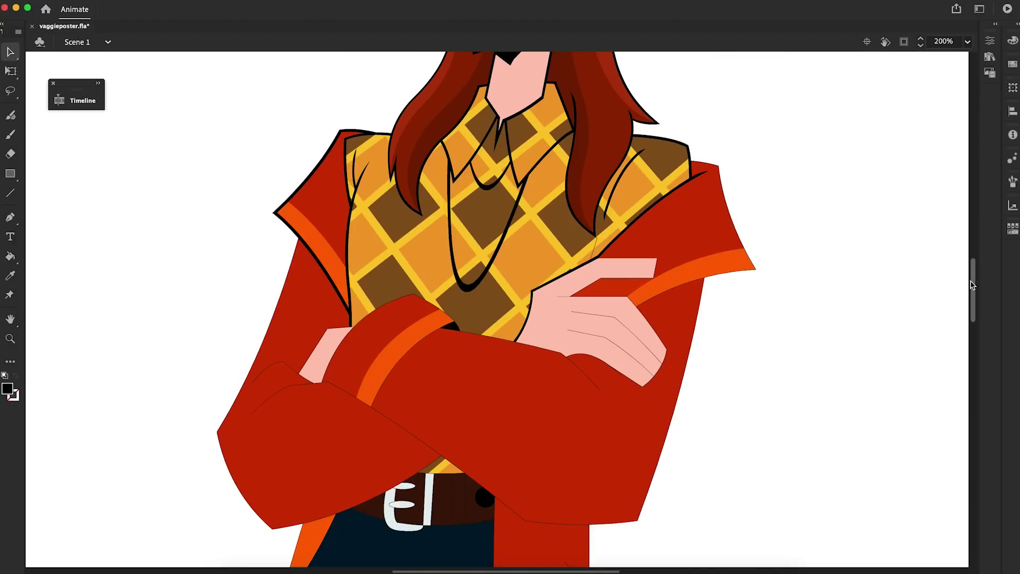
Thicken the right coat lapel's edges and the extended finger's outline with offset lines filled black.
key(super+equal)
right_click(640, 288)
scroll(735, 432, down, 2)
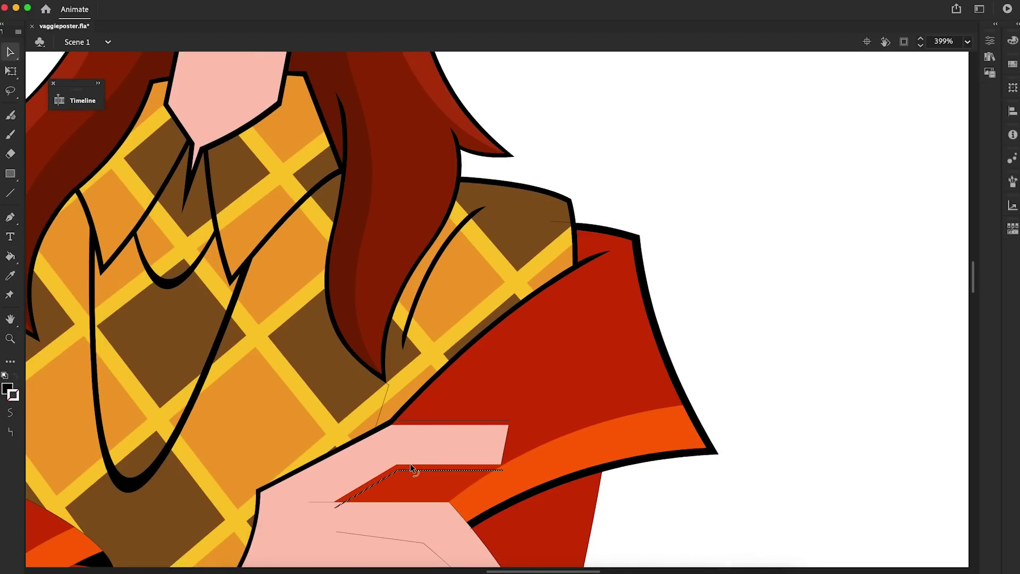
scroll(361, 460, down, 8)
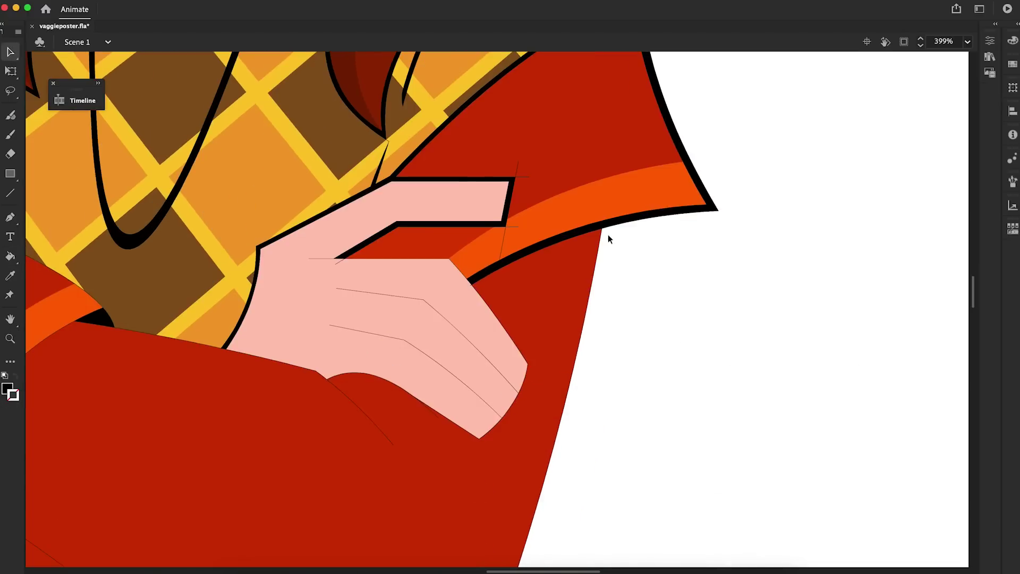
Add offset lines along both sleeves' outer edges and the crossed forearm's lower edge.
click(608, 234)
key(super+minus)
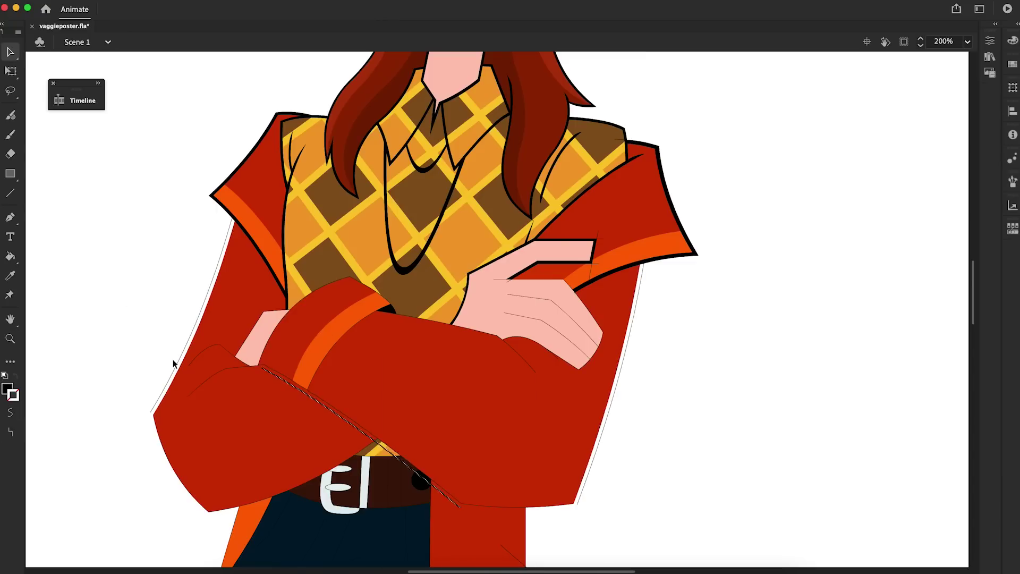
key(super+equal)
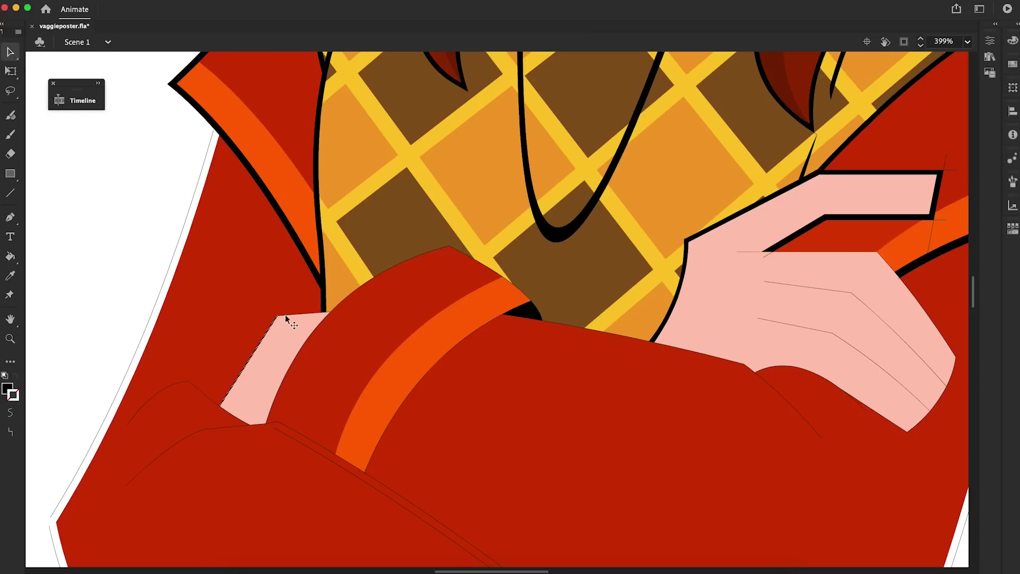
Thicken the left wrist, the crossed forearm's edge and both elbow creases with offset lines filled black.
right_click(194, 318)
click(213, 323)
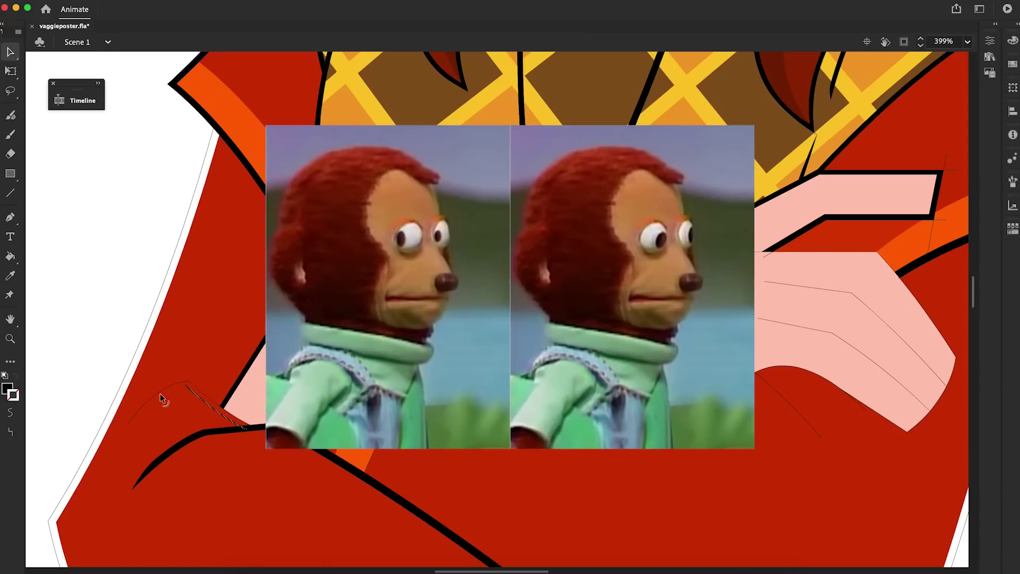
right_click(284, 449)
click(159, 364)
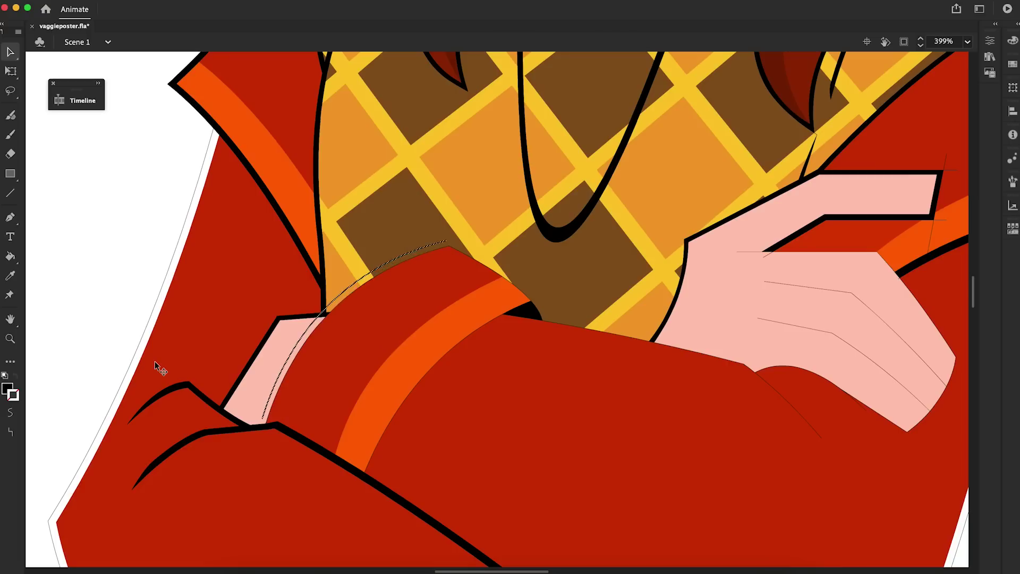
Thicken the left cuff's edges, the upper forearm line and the right sleeve's outer edge with offset lines filled black.
click(538, 311)
click(650, 340)
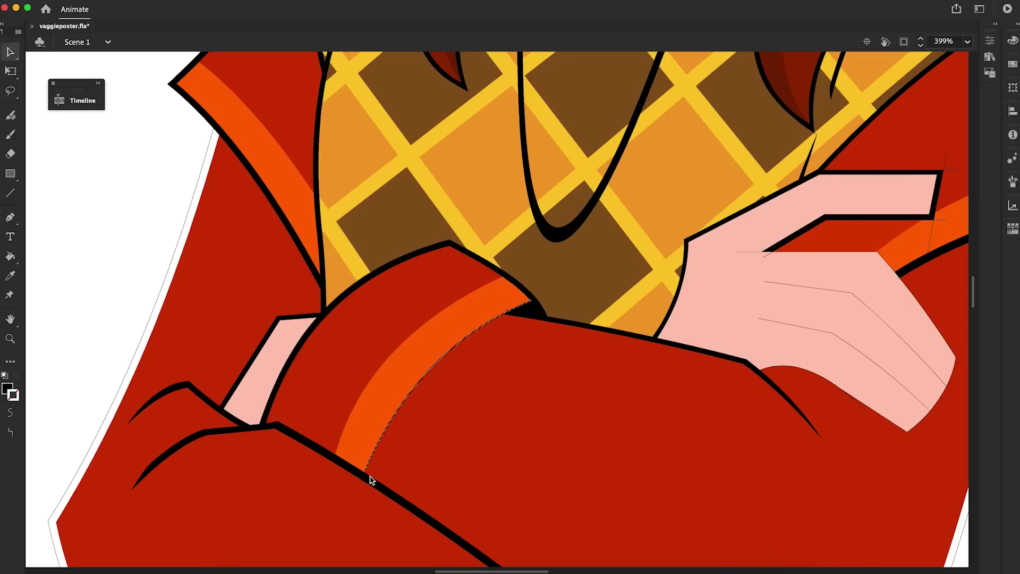
scroll(412, 432, down, 10)
scroll(412, 433, right, 7)
drag(397, 376, 395, 377)
scroll(531, 439, up, 10)
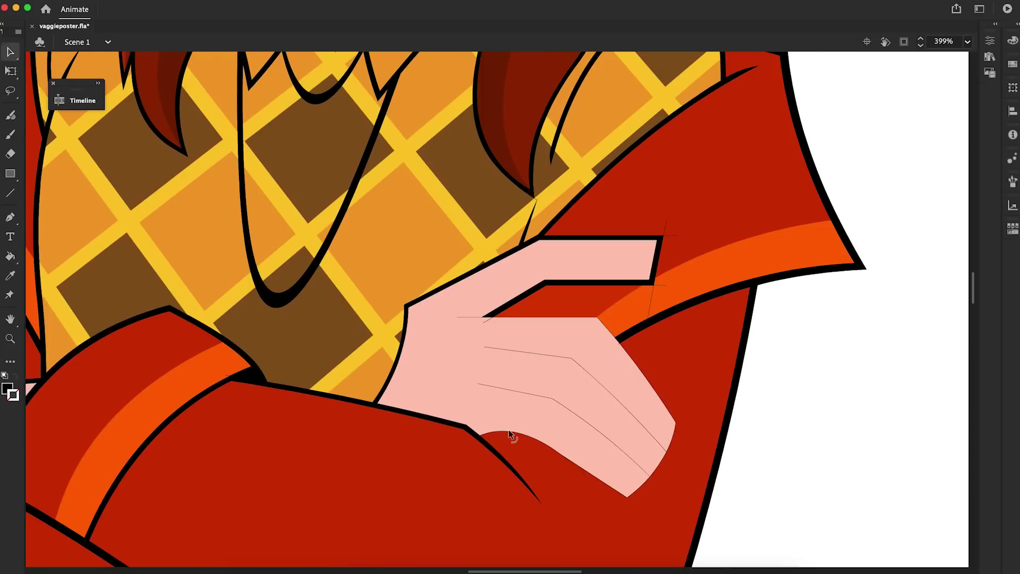
Adjust the knuckle bends of the two inner finger lines and thicken the hand's outline in black.
drag(571, 359, 579, 353)
drag(552, 398, 561, 394)
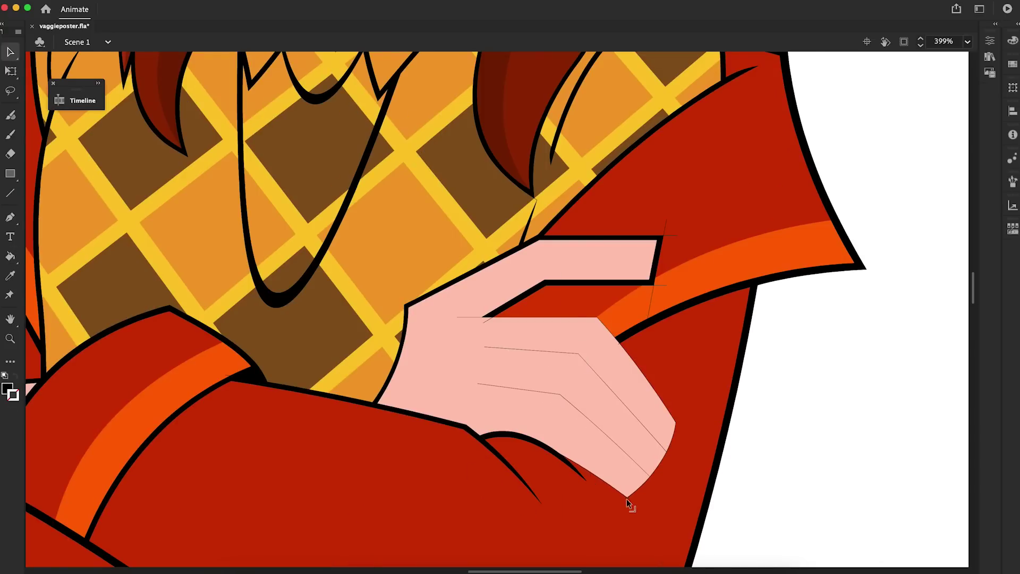
drag(645, 486, 645, 486)
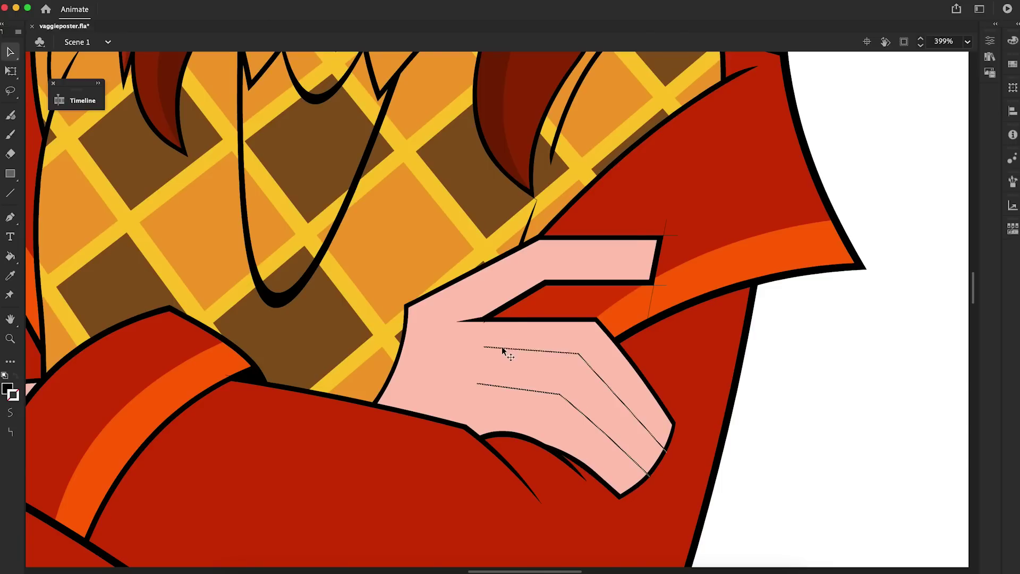
key(z)
Fill the left sleeve's outer and lower outlines black and offset the belt's top edge.
click(155, 371)
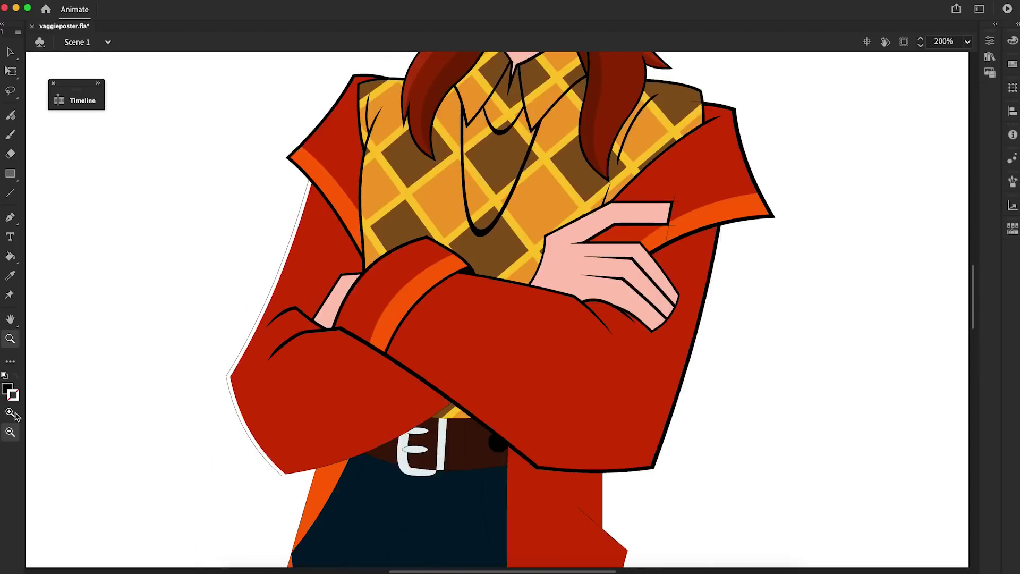
alt+click(347, 410)
key(v)
click(588, 321)
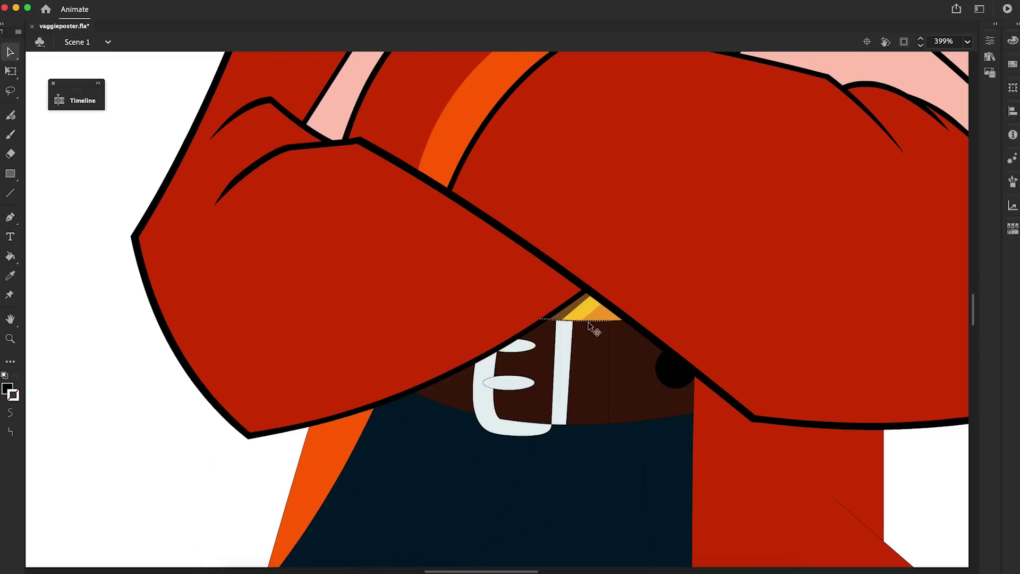
Add offset lines along the coat's left and right outer edges below the sleeves.
click(304, 441)
key(super+minus)
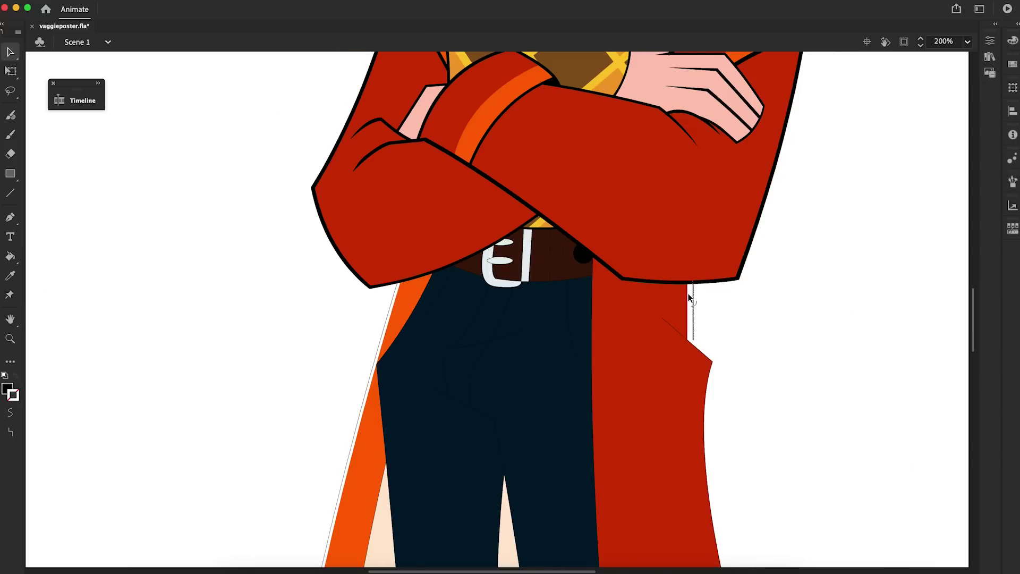
click(676, 336)
scroll(954, 334, down, 5)
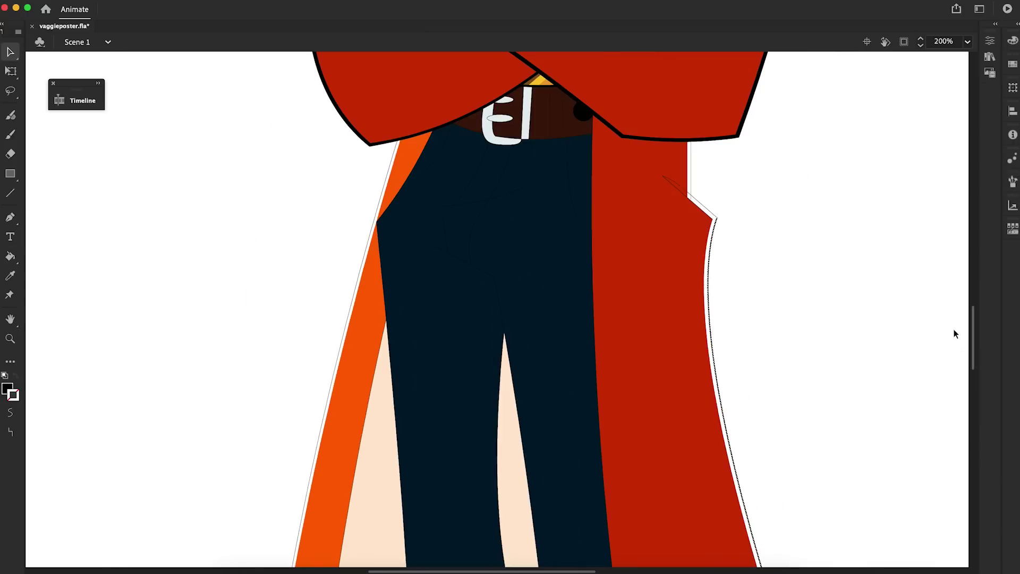
scroll(961, 356, down, 10)
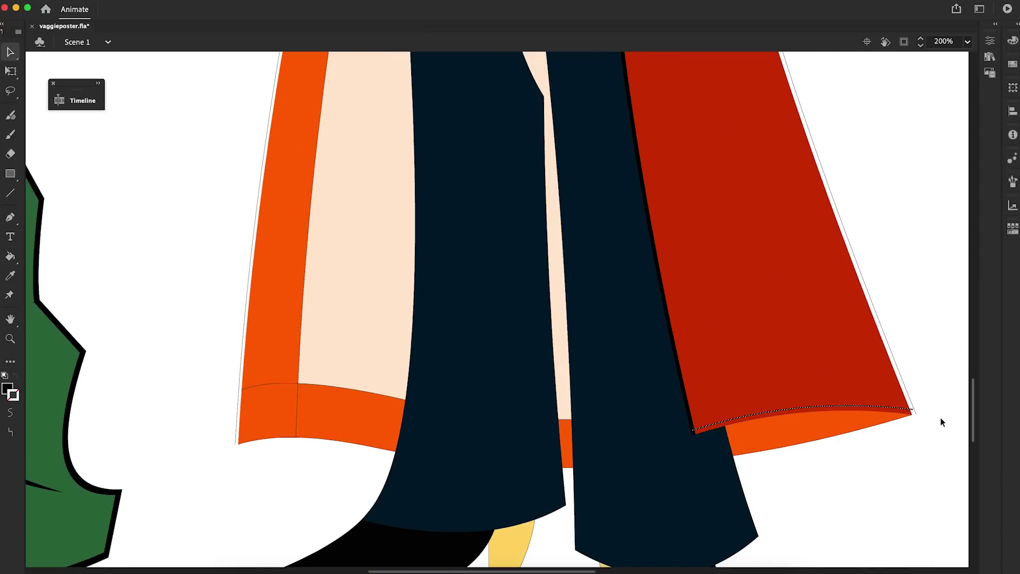
Join the offset lines at the coat's hem corners and fill the outer edges and hem outlines black.
key(s)
click(914, 414)
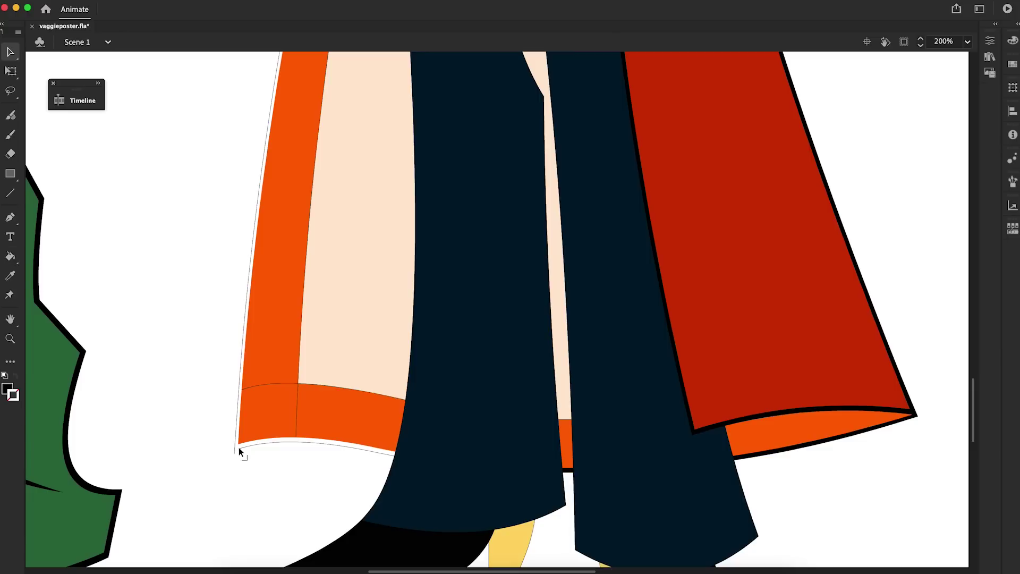
scroll(238, 450, up, 8)
key(k)
key(v)
scroll(497, 308, down, 3)
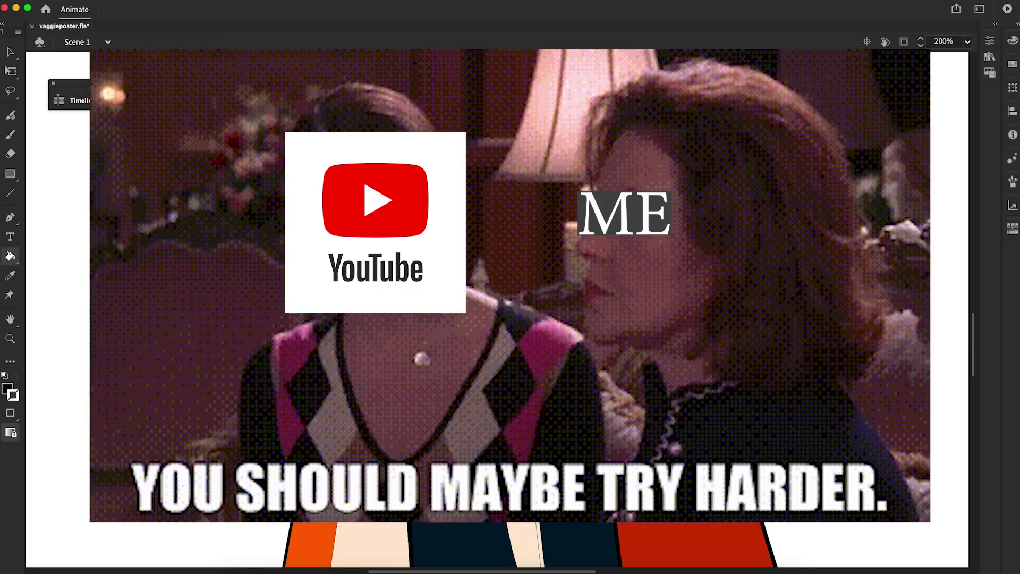
Set the stroke colour to red and duplicate a line near the trouser legs as an offset.
click(13, 394)
click(51, 213)
right_click(728, 526)
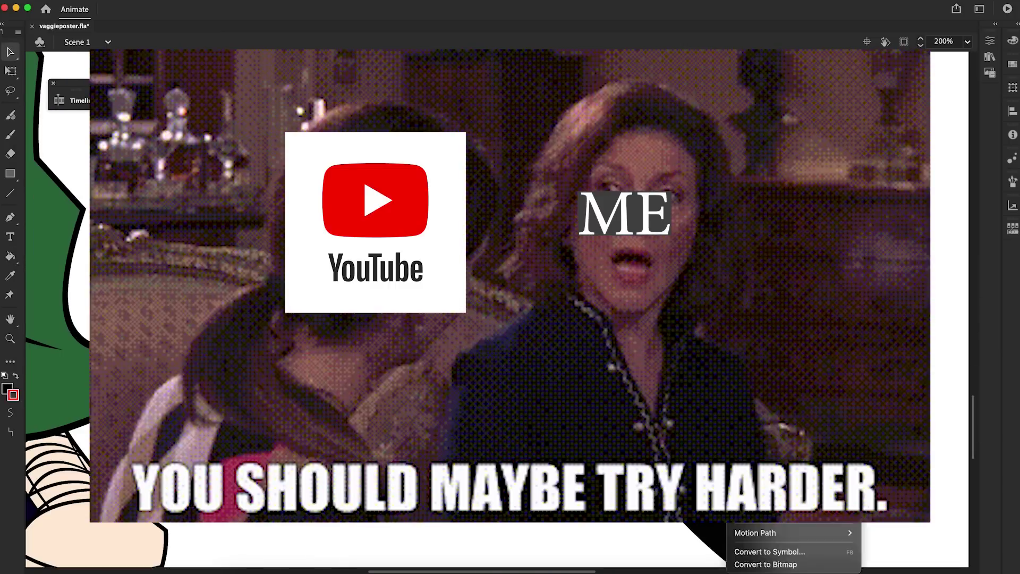
click(578, 412)
Thicken the belt's edges, the belt loops, the trouser folds and the fly seam with offset lines filled black.
scroll(960, 294, up, 5)
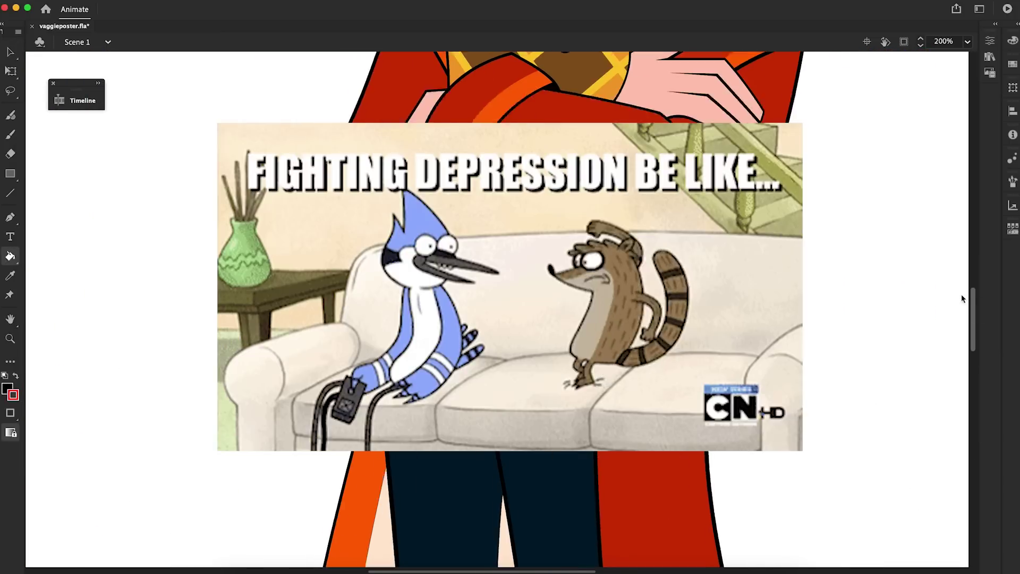
scroll(961, 294, up, 3)
key(n)
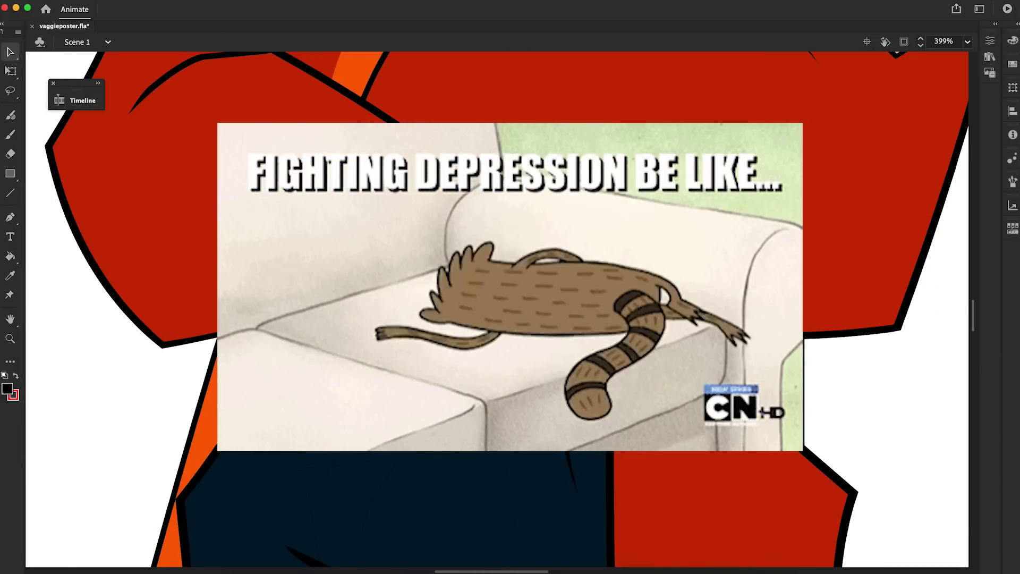
key(v)
click(527, 243)
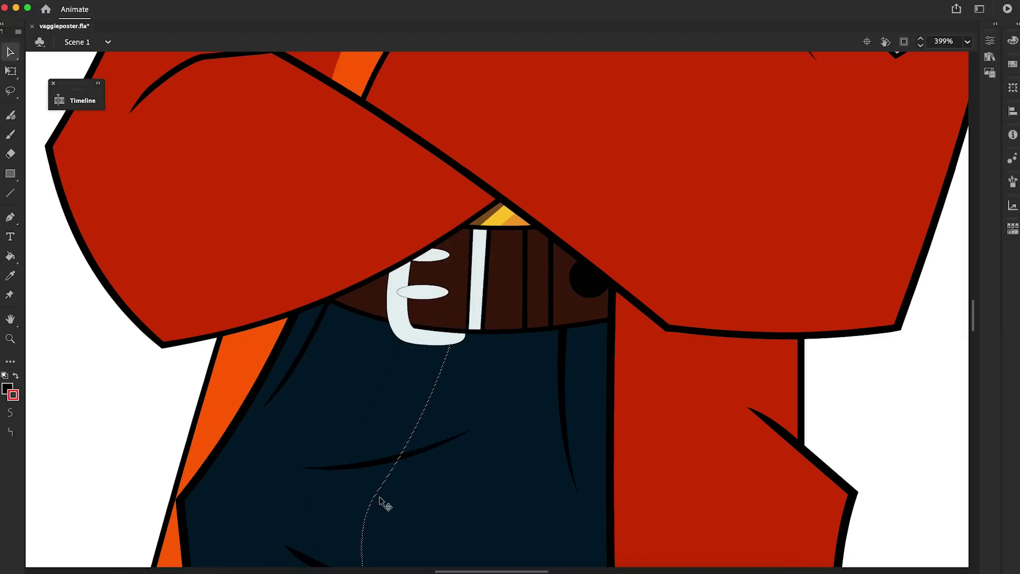
scroll(384, 478, down, 2)
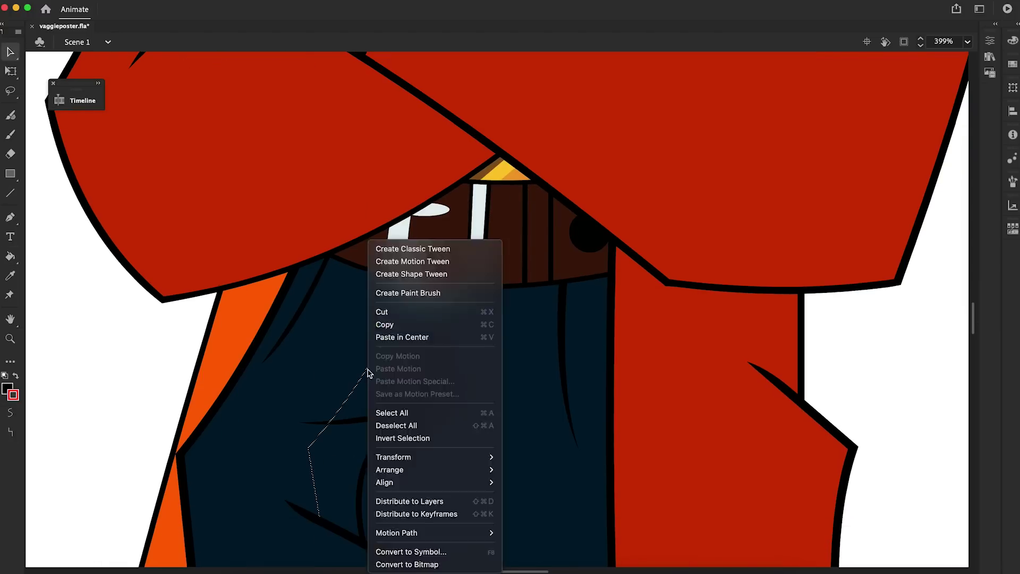
Thicken the belt buckle's frame and oval prongs with offset lines filled black.
scroll(417, 202, up, 5)
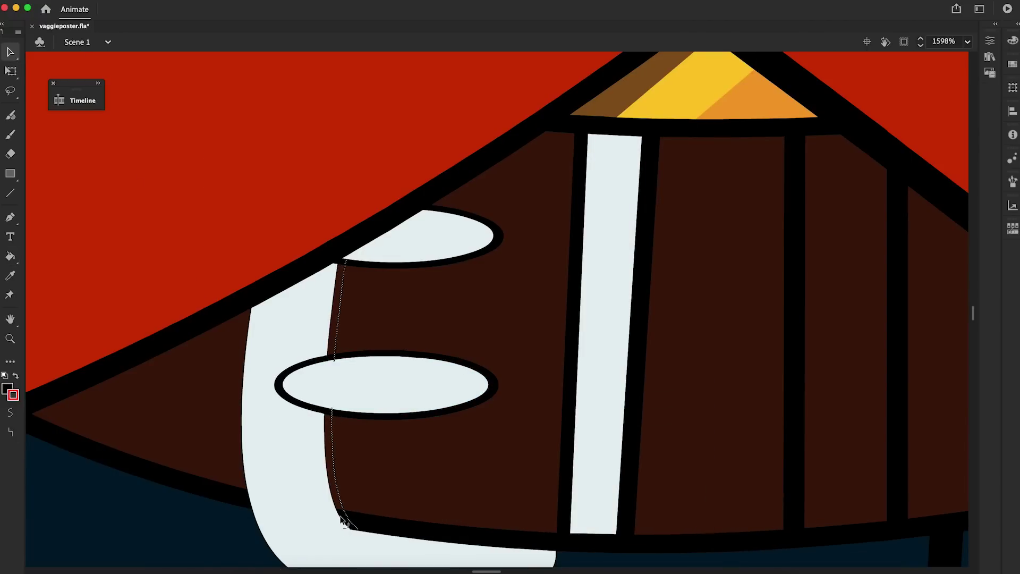
key(v)
scroll(351, 393, down, 4)
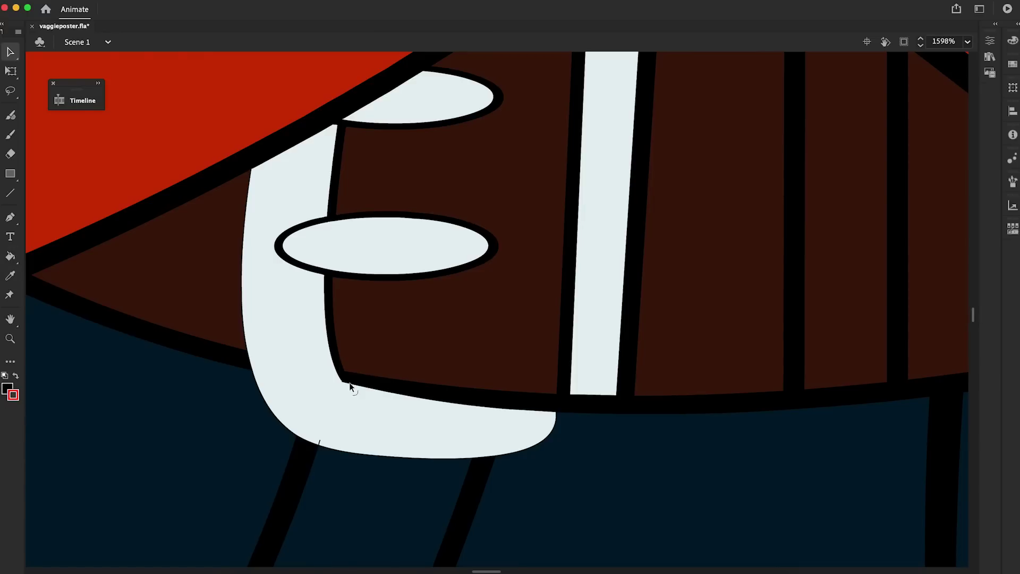
key(v)
scroll(879, 533, down, 10)
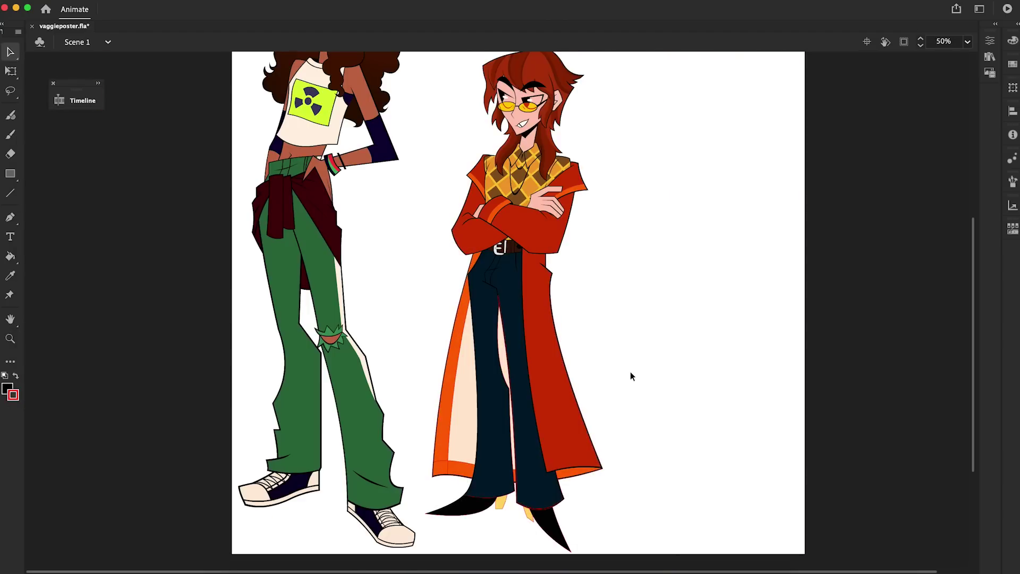
Thicken the orange trim lines inside the coat's left side and hem with offset lines filled black.
key(v)
scroll(399, 401, up, 2)
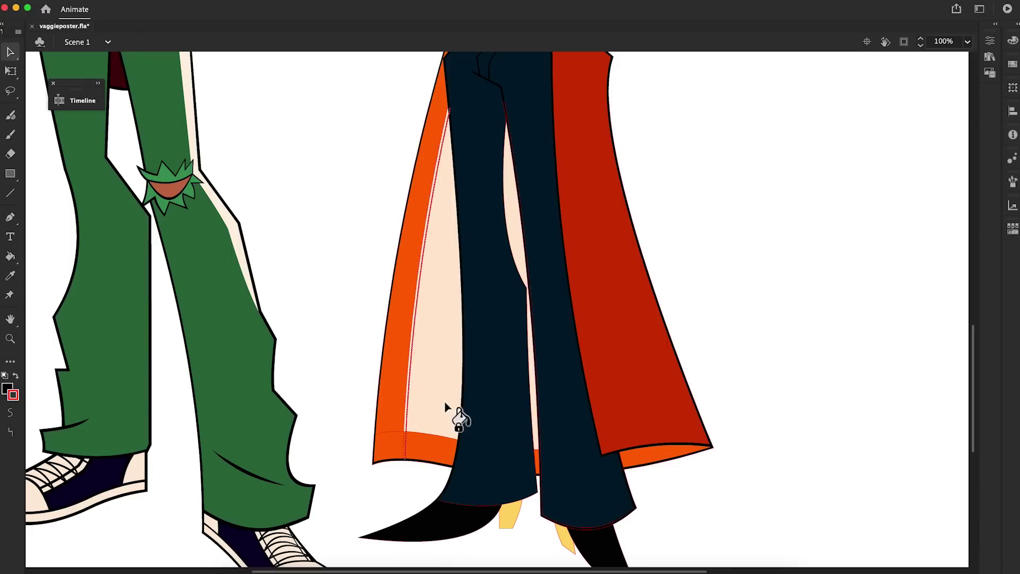
scroll(413, 433, up, 4)
key(k)
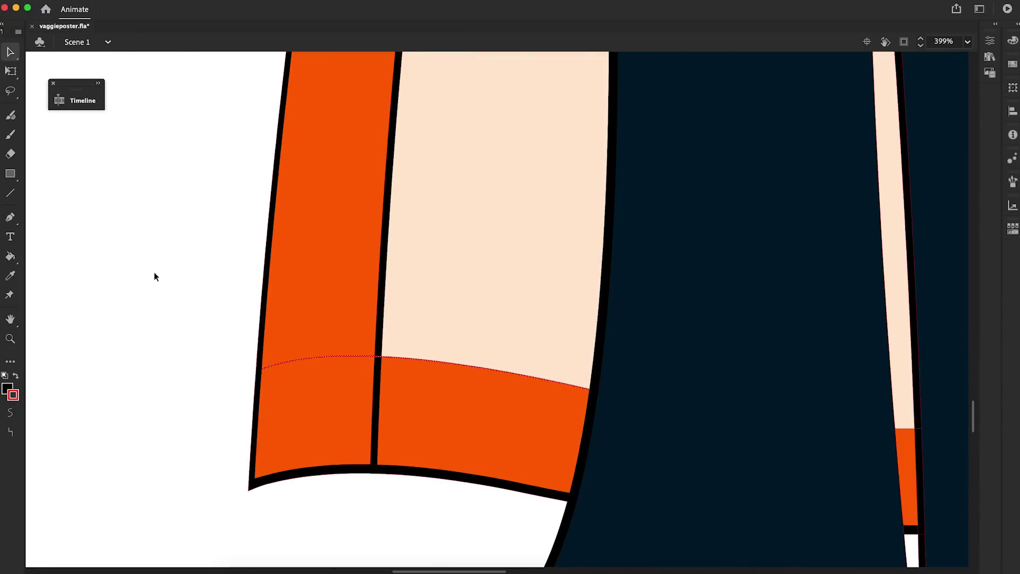
scroll(584, 396, down, 4)
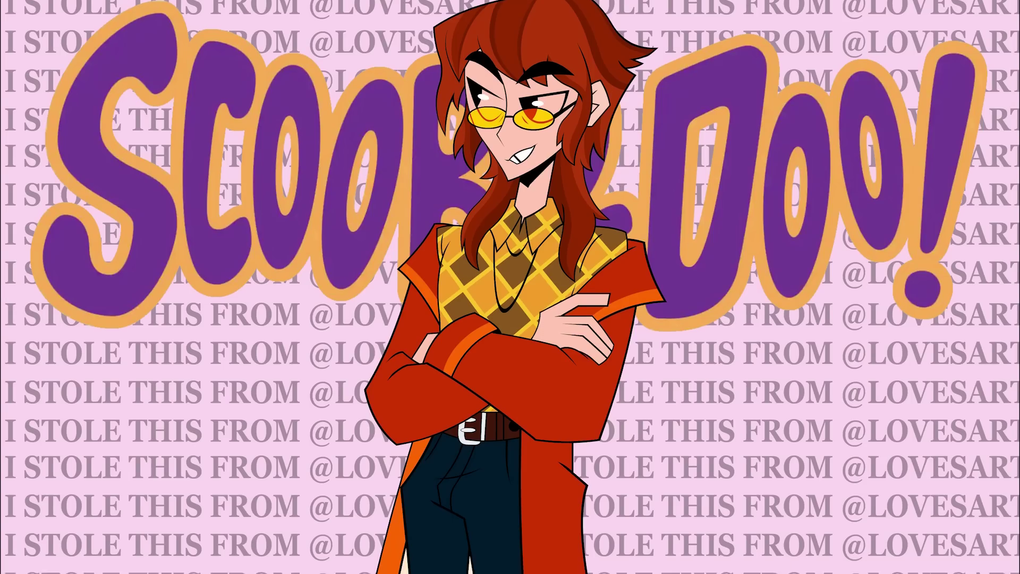